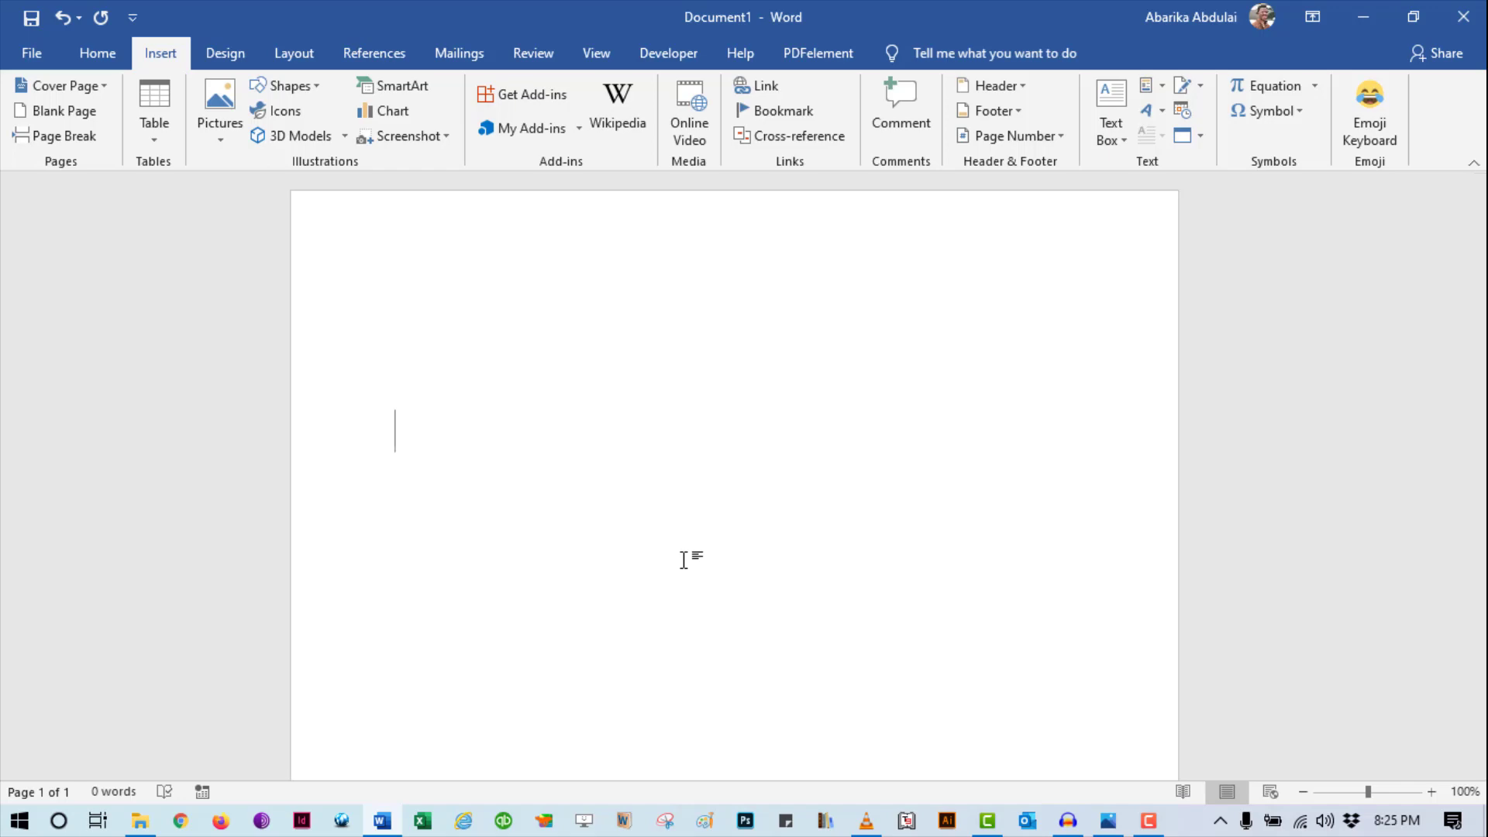
Step: Centre-align the empty first line with Ctrl+E and return to the Home tab
{"action": "key", "text": "ctrl+e"}
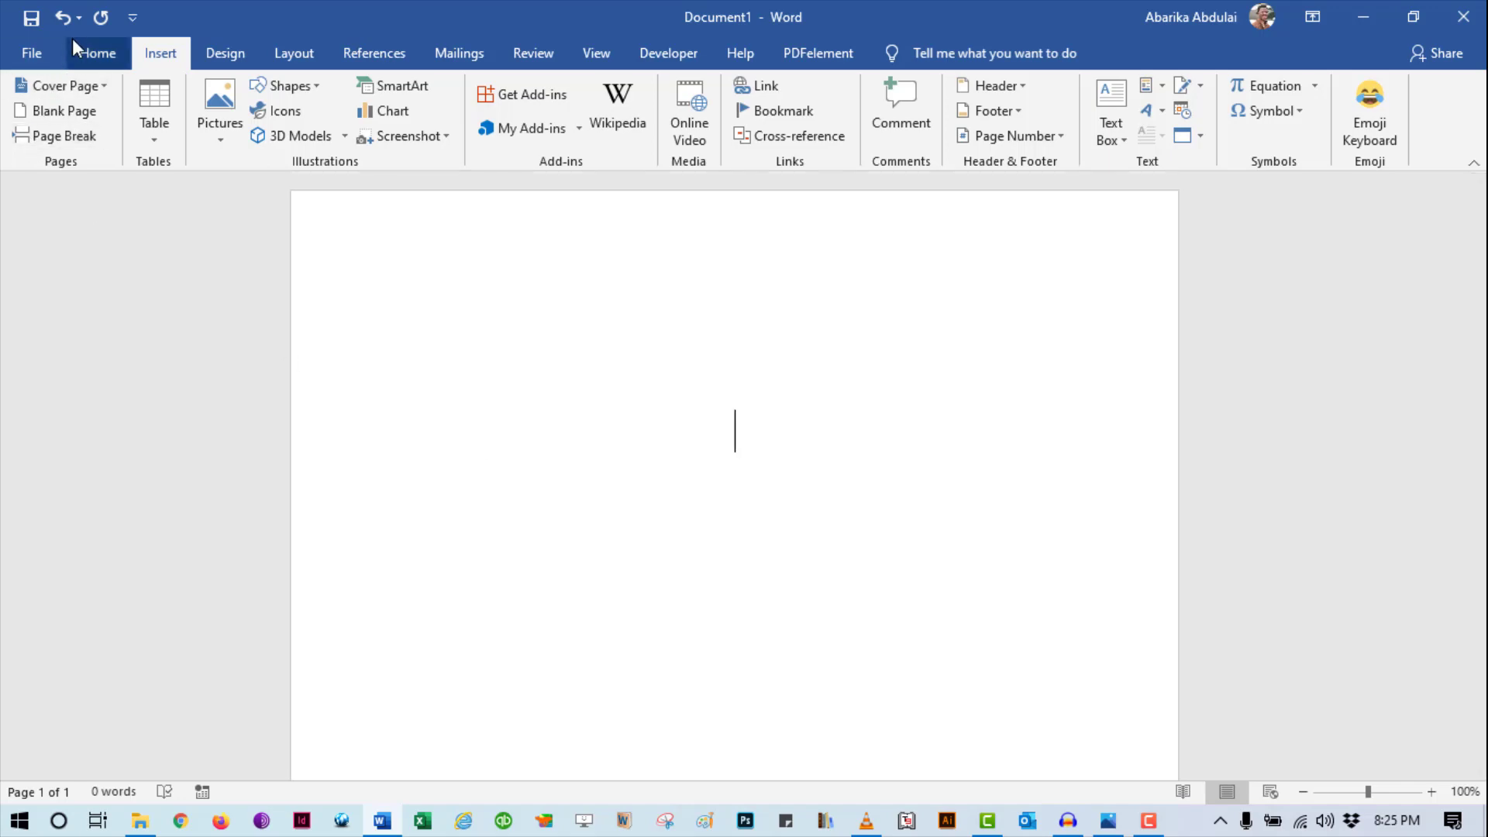
{"action": "left_click", "coordinate": [87, 54]}
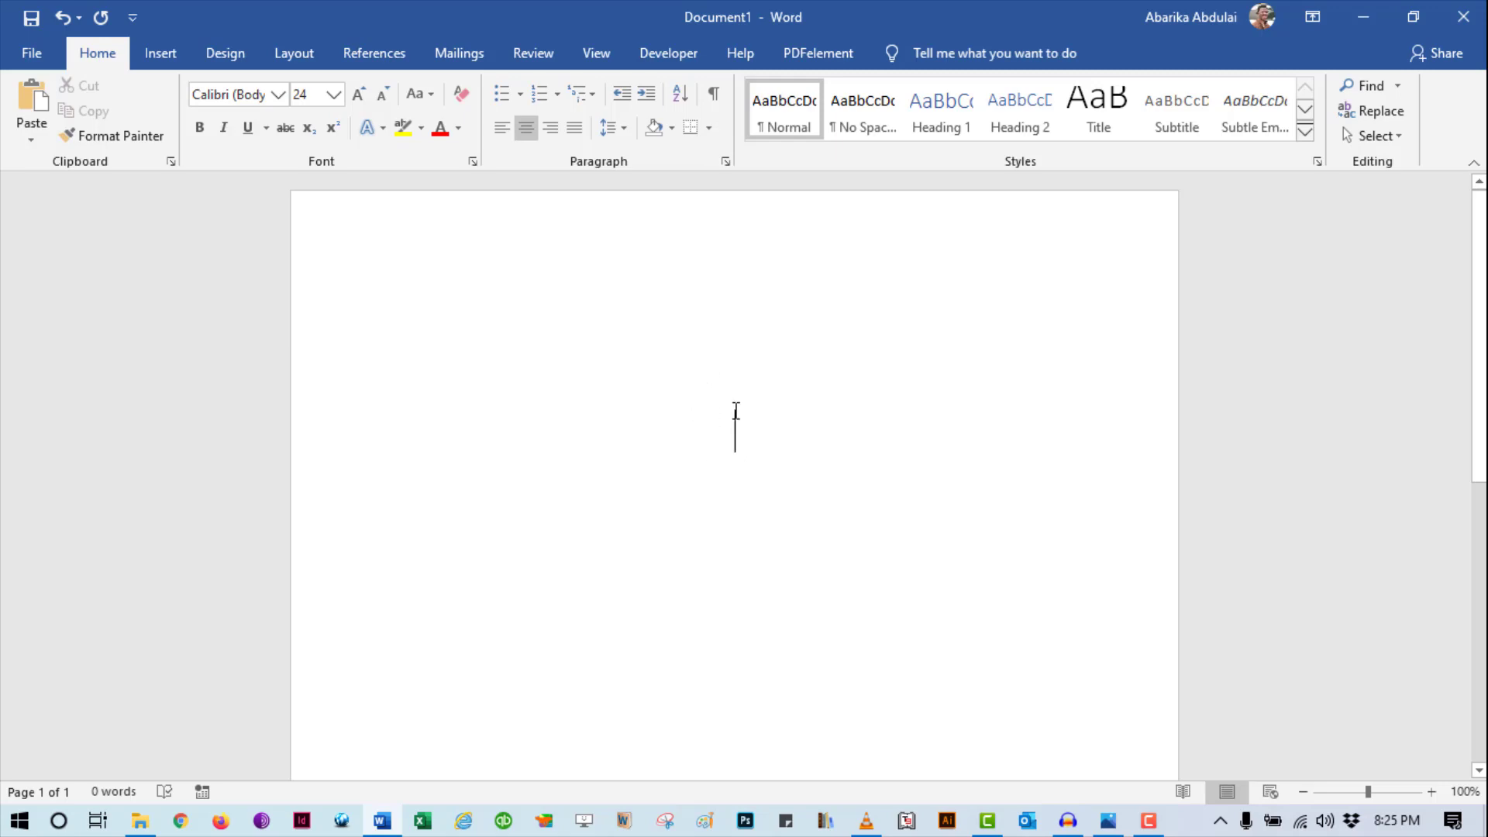
{"action": "key", "text": "alt+equal"}
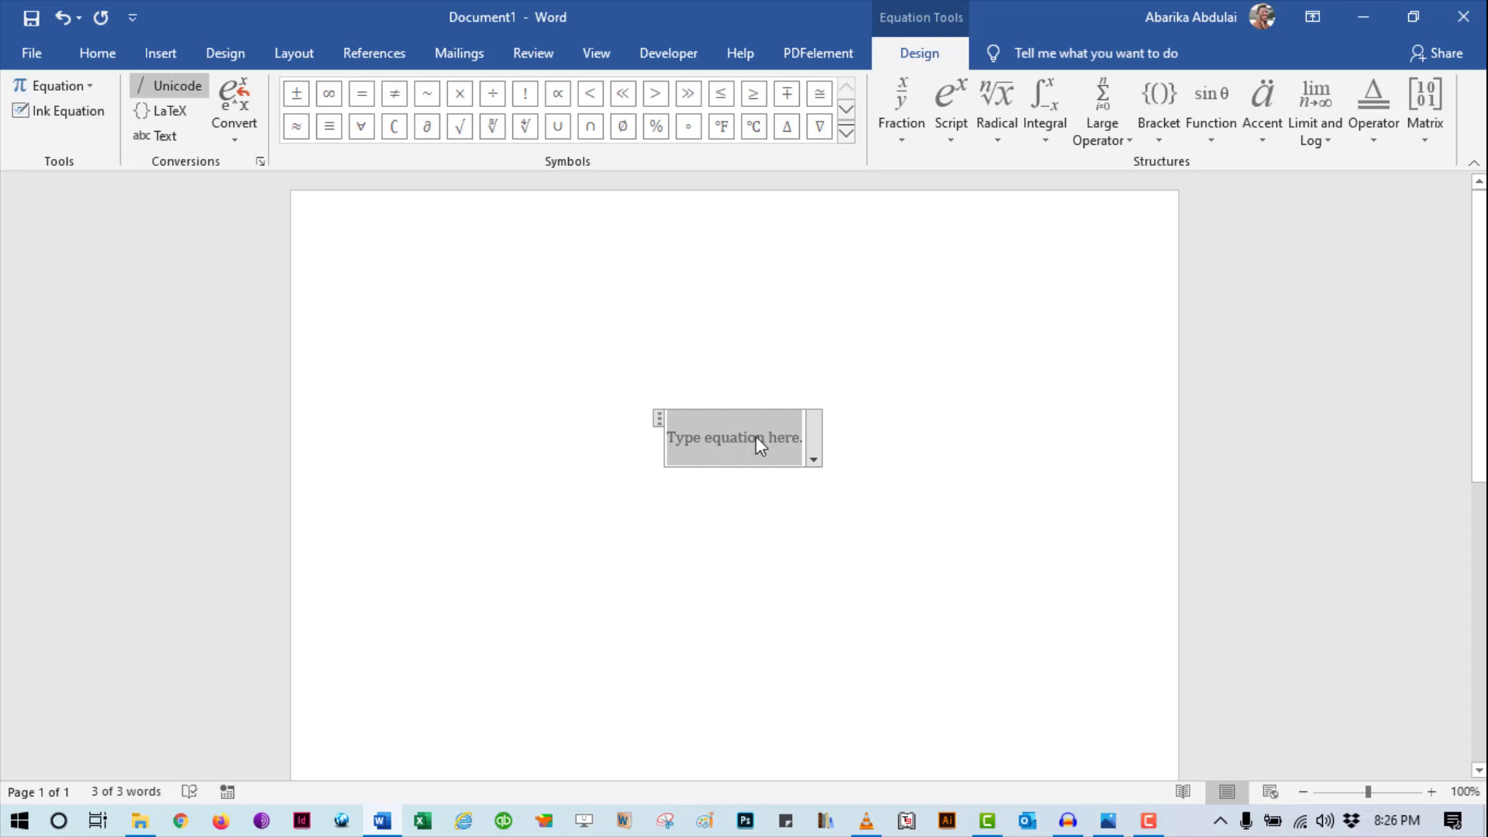
{"action": "type", "text": "\\"}
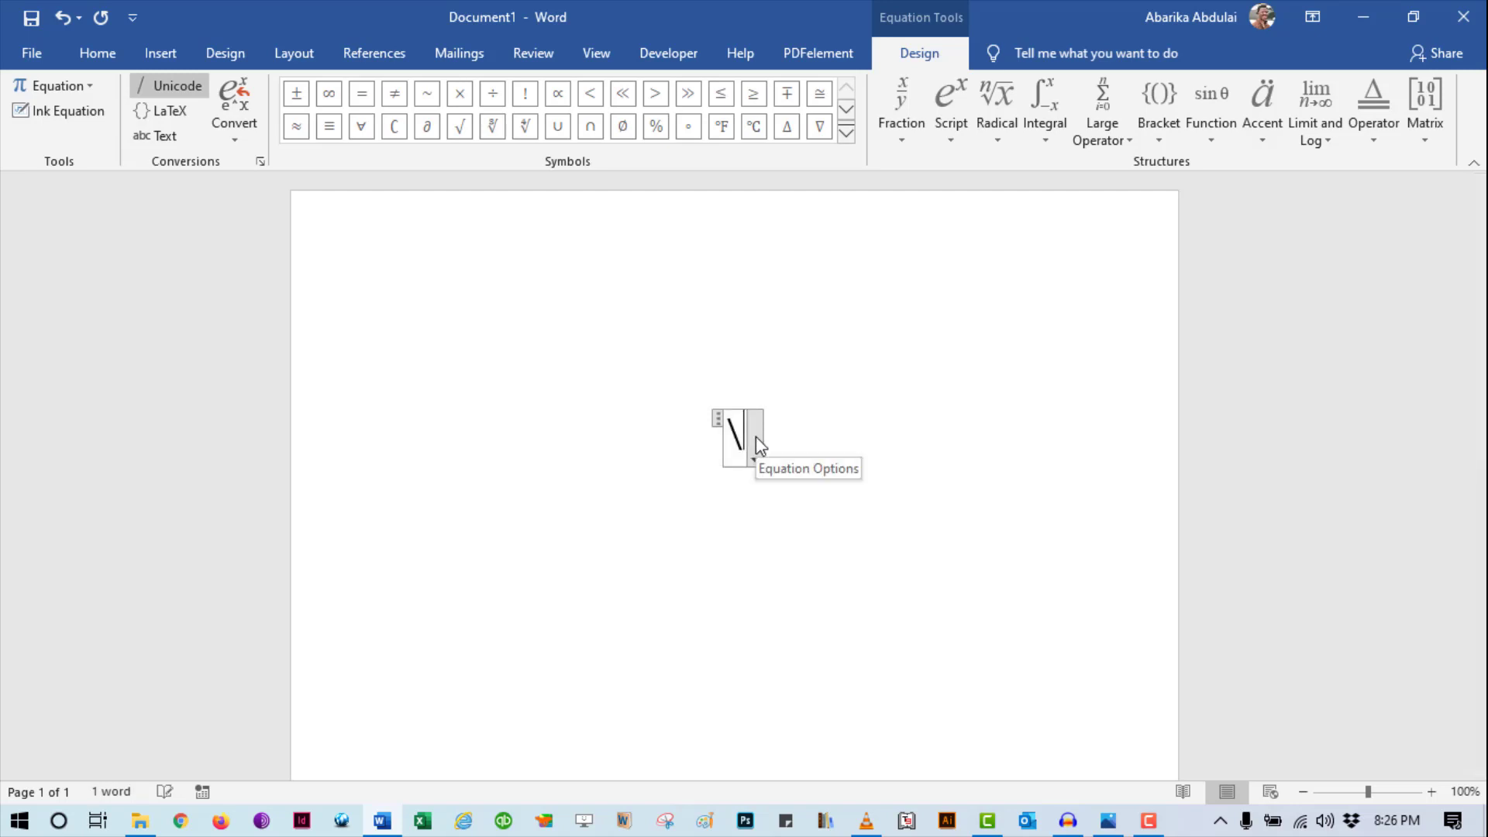
{"action": "type", "text": "sqrt"}
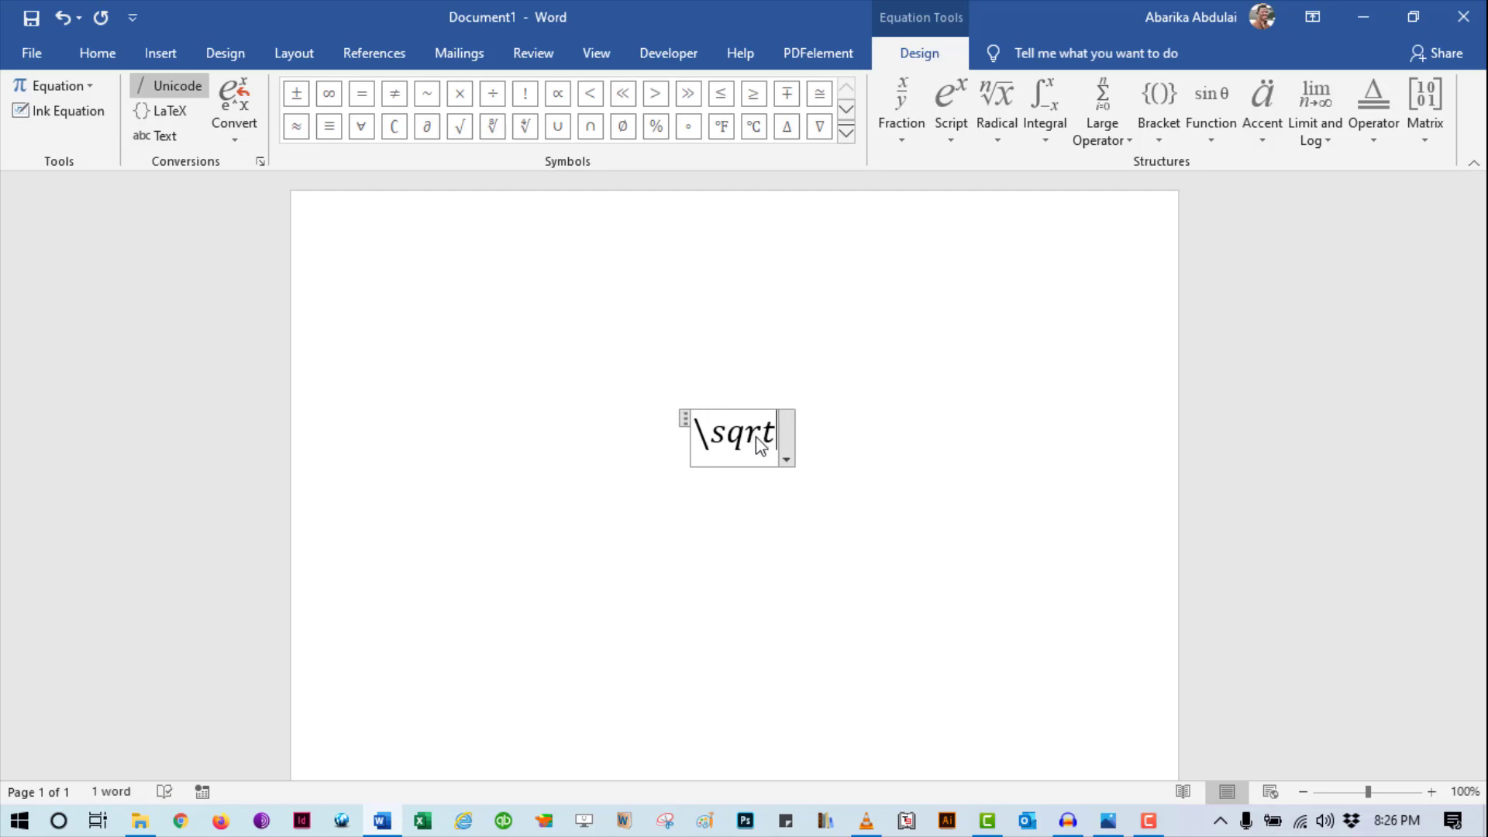
{"action": "key", "text": "space"}
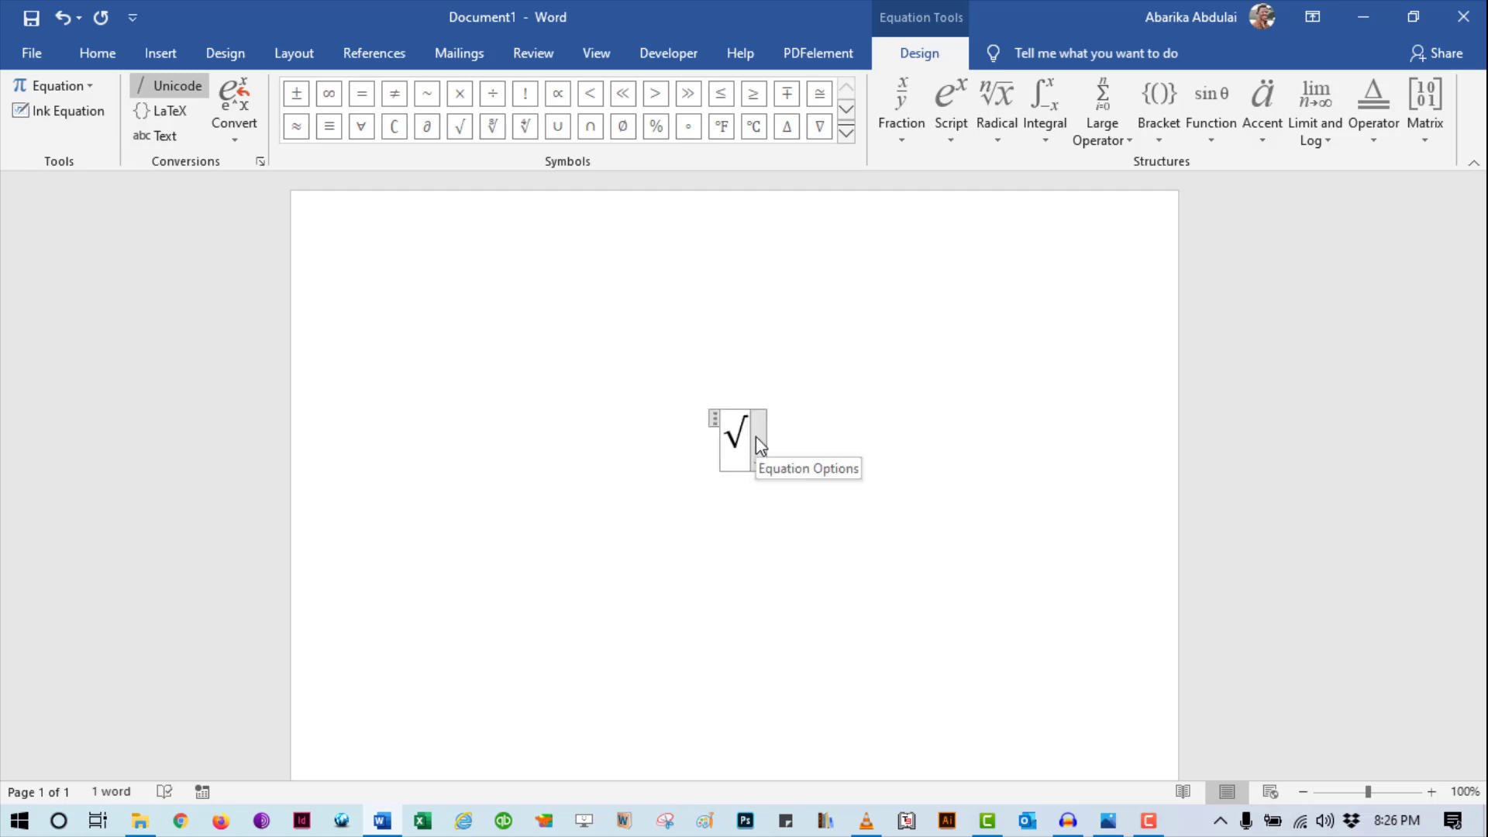
{"action": "scroll", "coordinate": [828, 468], "scroll_direction": "up", "scroll_amount": 3, "text": "ctrl"}
{"action": "scroll", "coordinate": [828, 468], "scroll_direction": "up", "scroll_amount": 3, "text": "ctrl"}
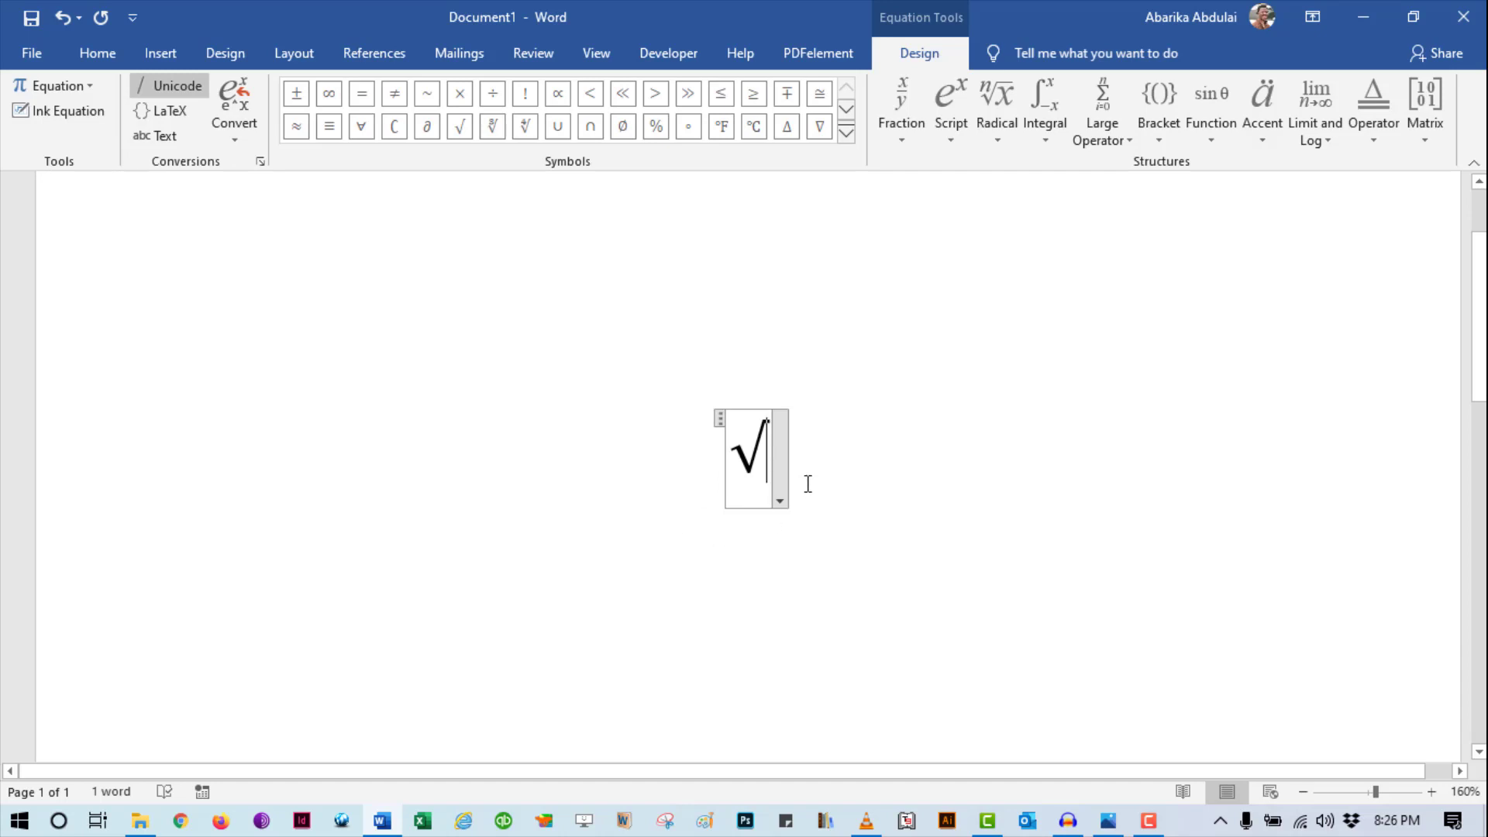
{"action": "key", "text": "BackSpace"}
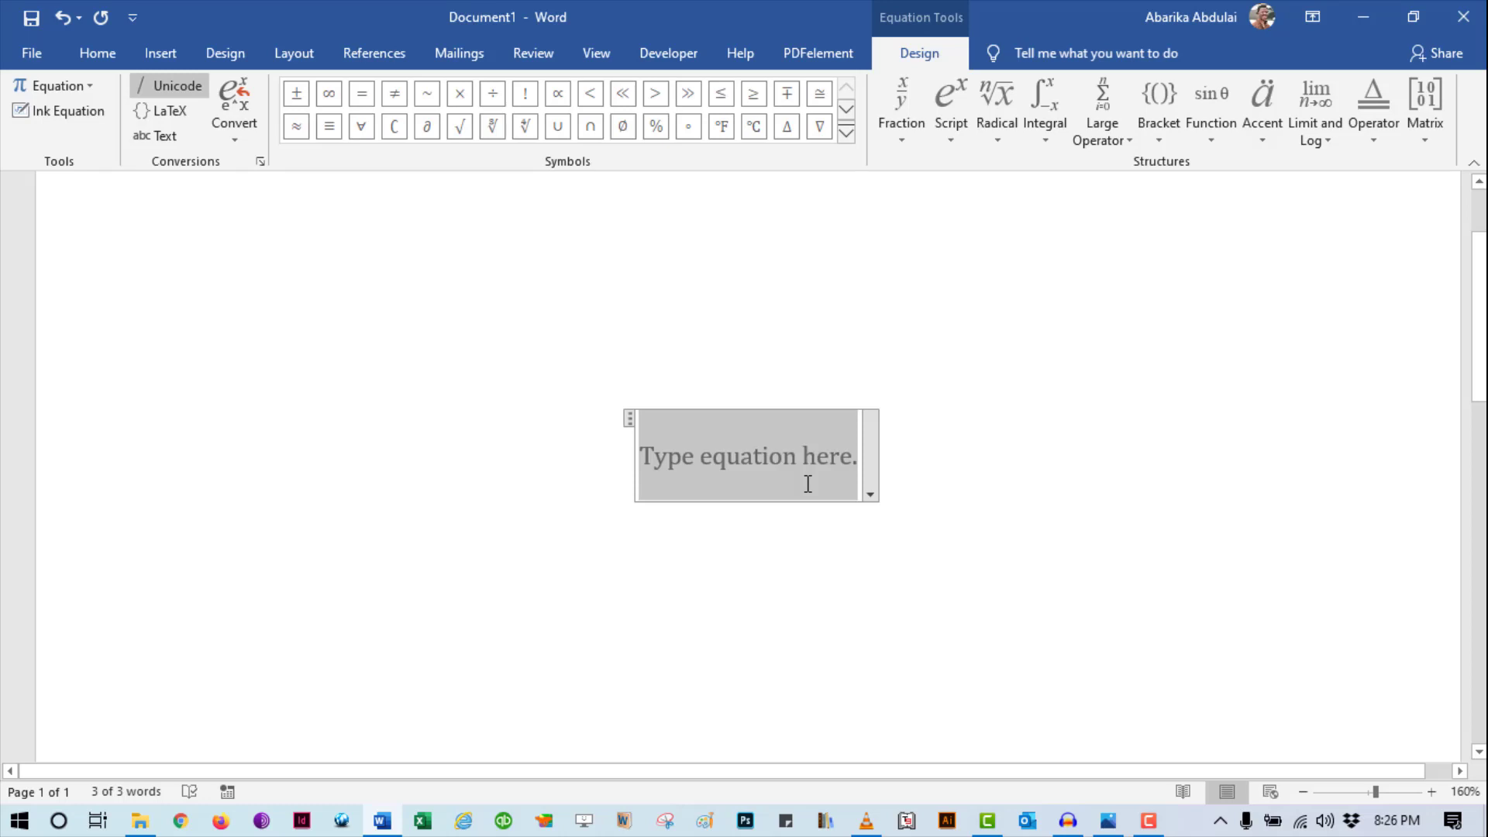
{"action": "key", "text": "BackSpace"}
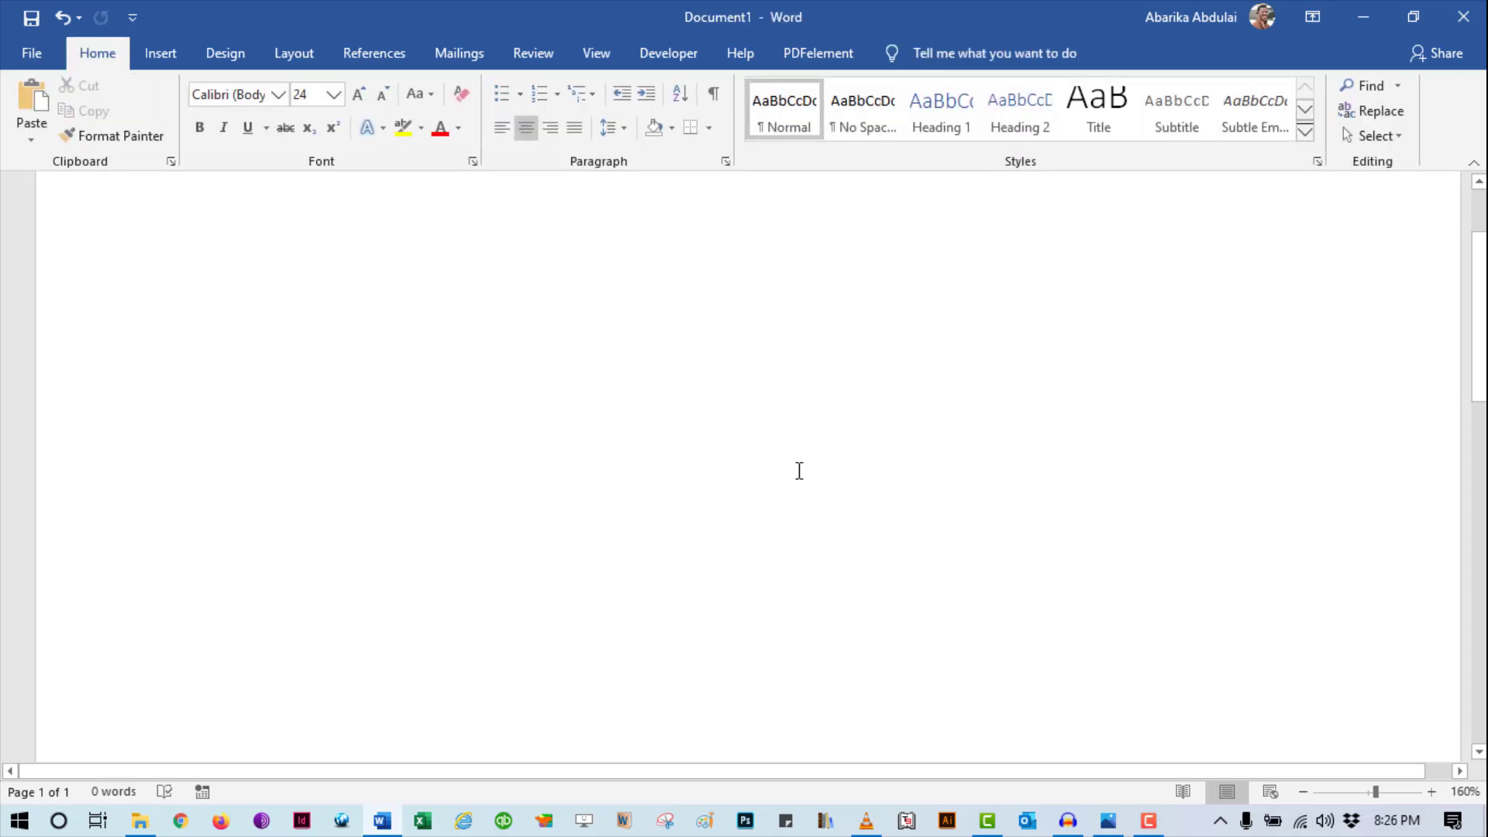
Step: Insert a new blank equation from the Insert tab's Equation list
{"action": "left_click", "coordinate": [161, 54]}
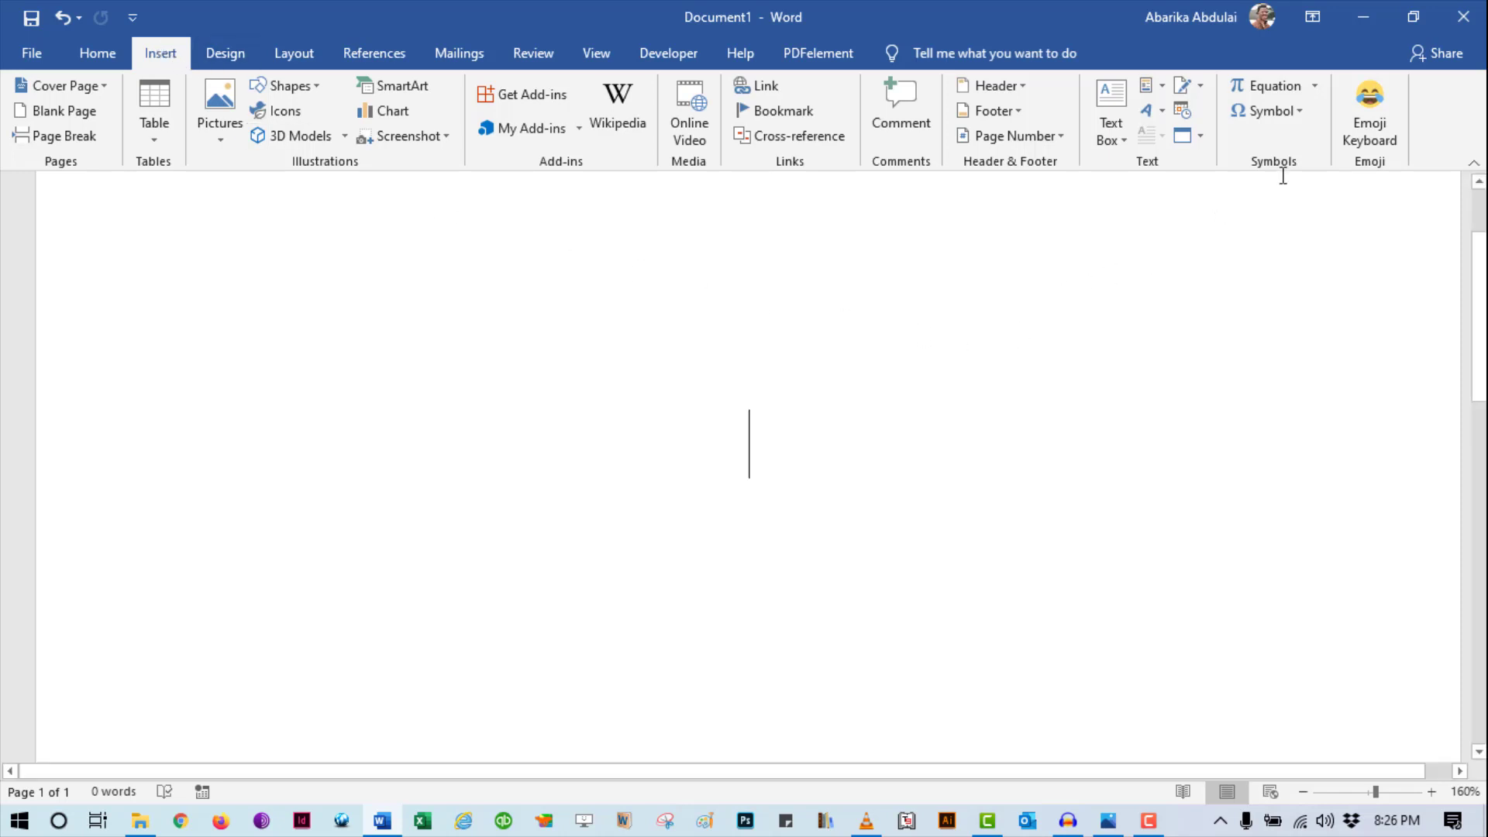
{"action": "left_click", "coordinate": [1315, 83]}
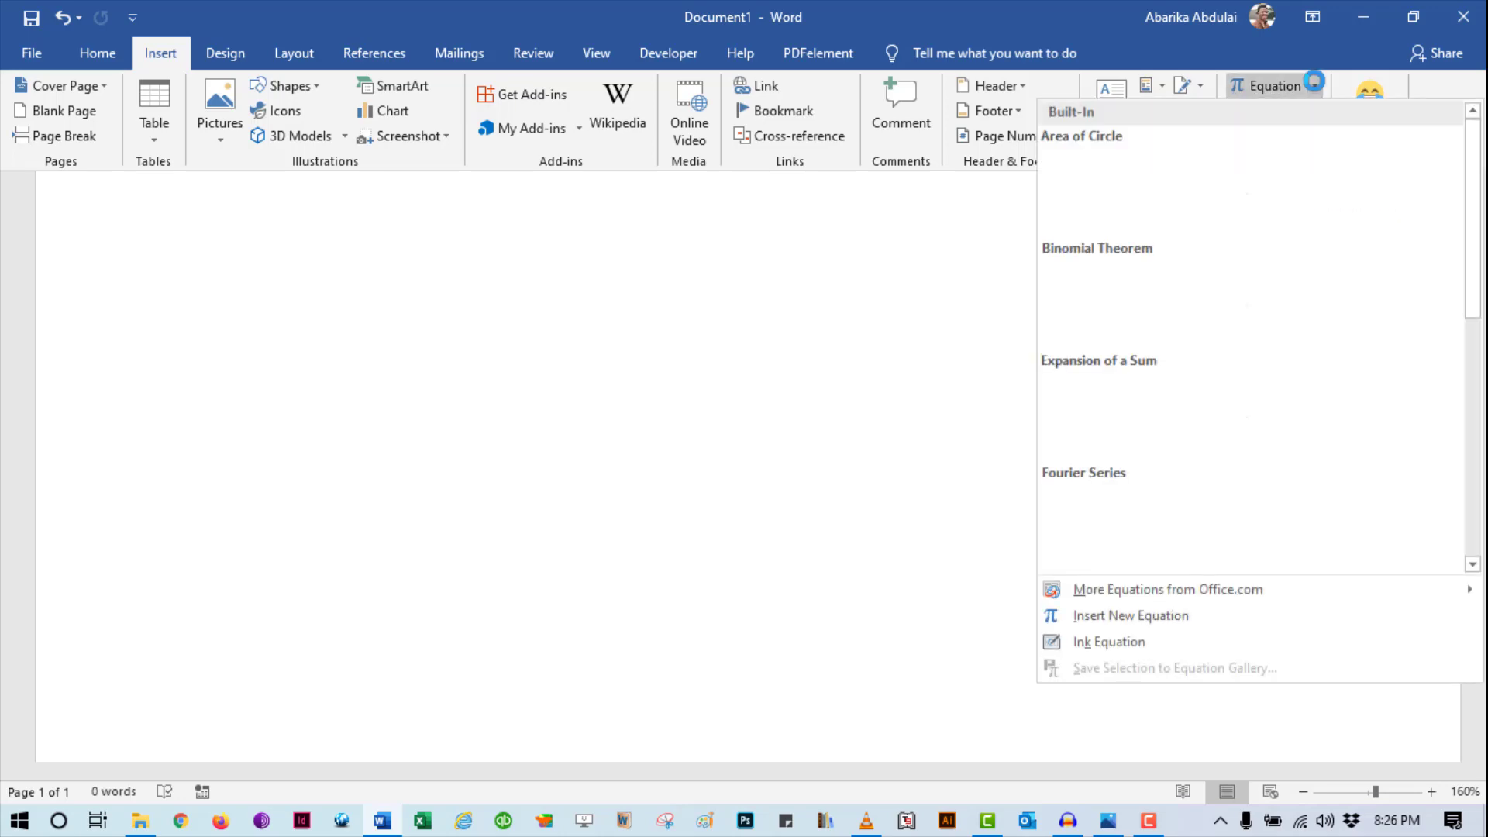
{"action": "left_click", "coordinate": [1179, 618]}
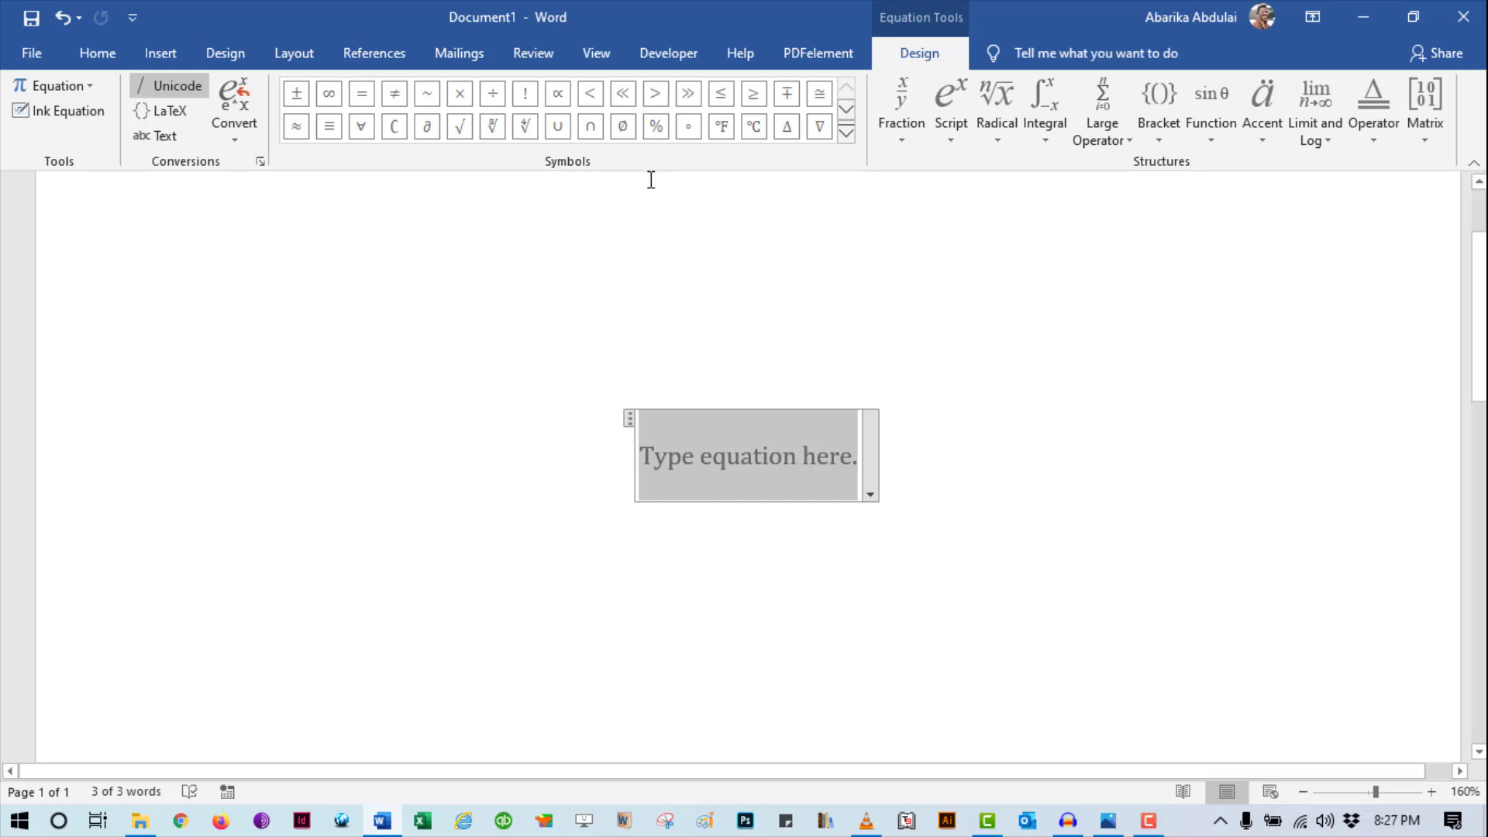
Step: Insert a √ sign from the Basic Math symbols, then delete it and the equation with Backspace
{"action": "left_click", "coordinate": [846, 134]}
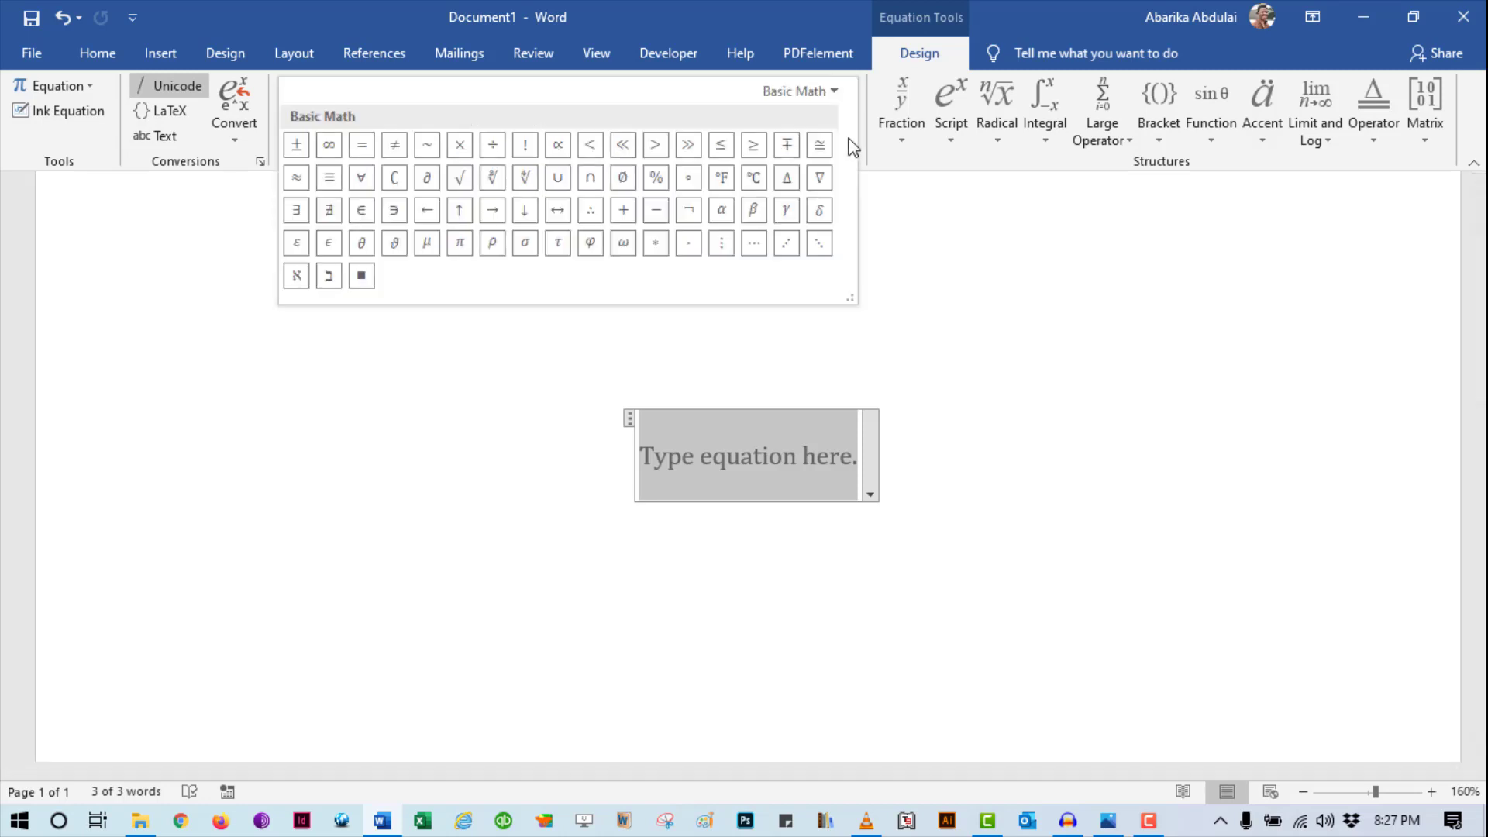
{"action": "left_click", "coordinate": [463, 180]}
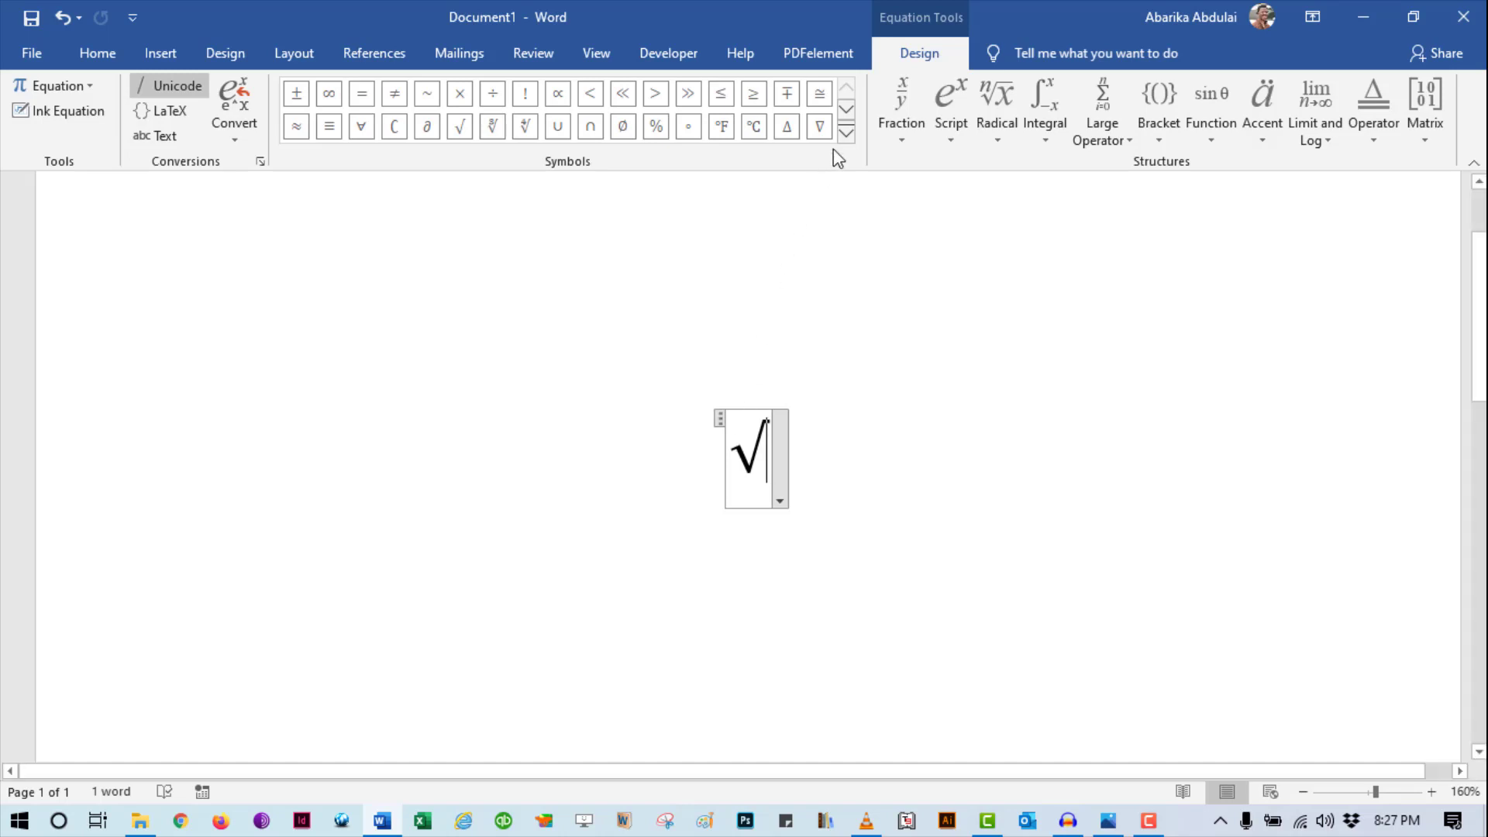
{"action": "left_click", "coordinate": [846, 133]}
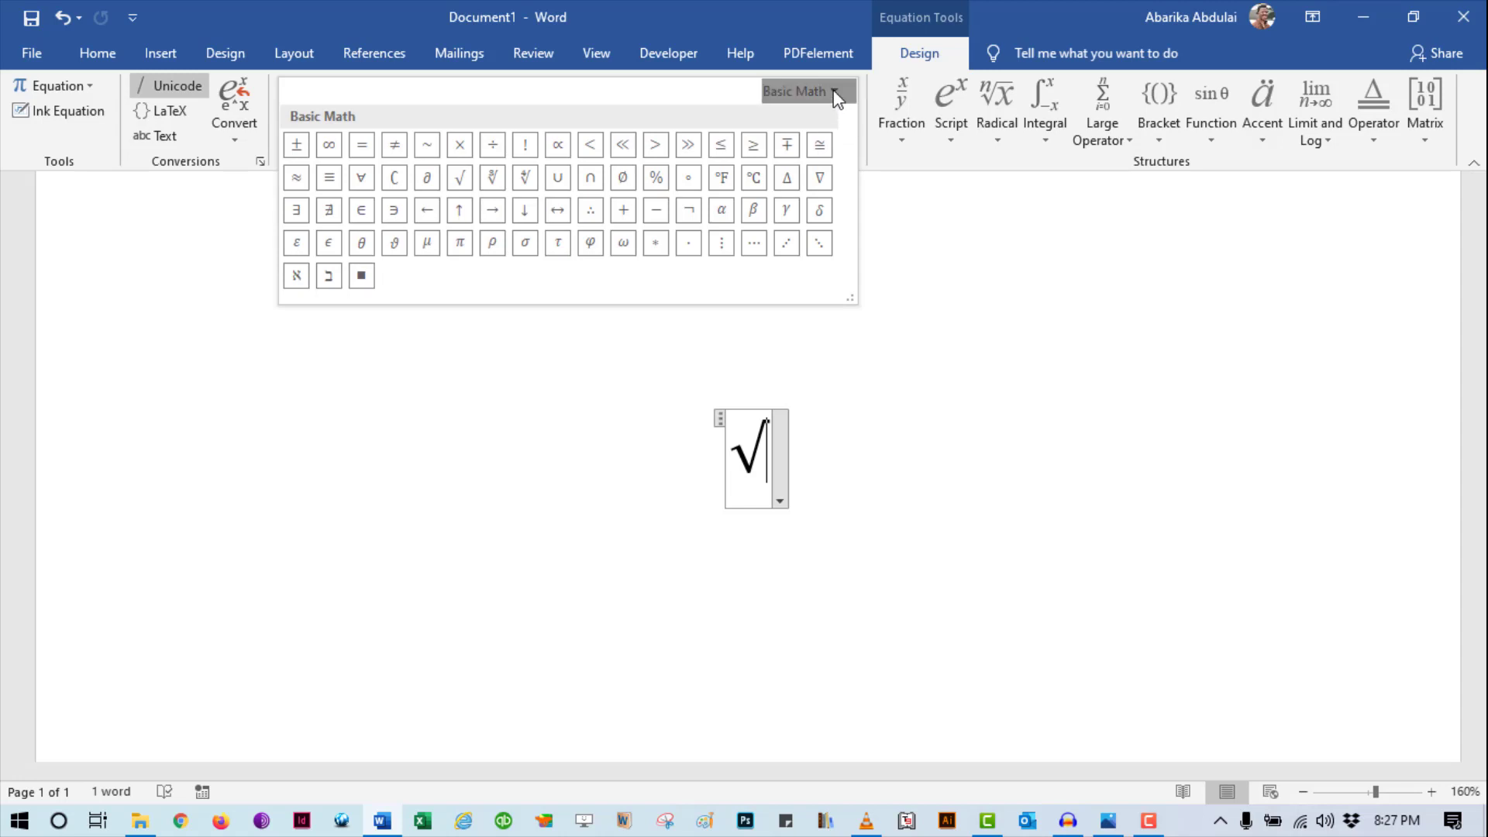
{"action": "left_click", "coordinate": [779, 484]}
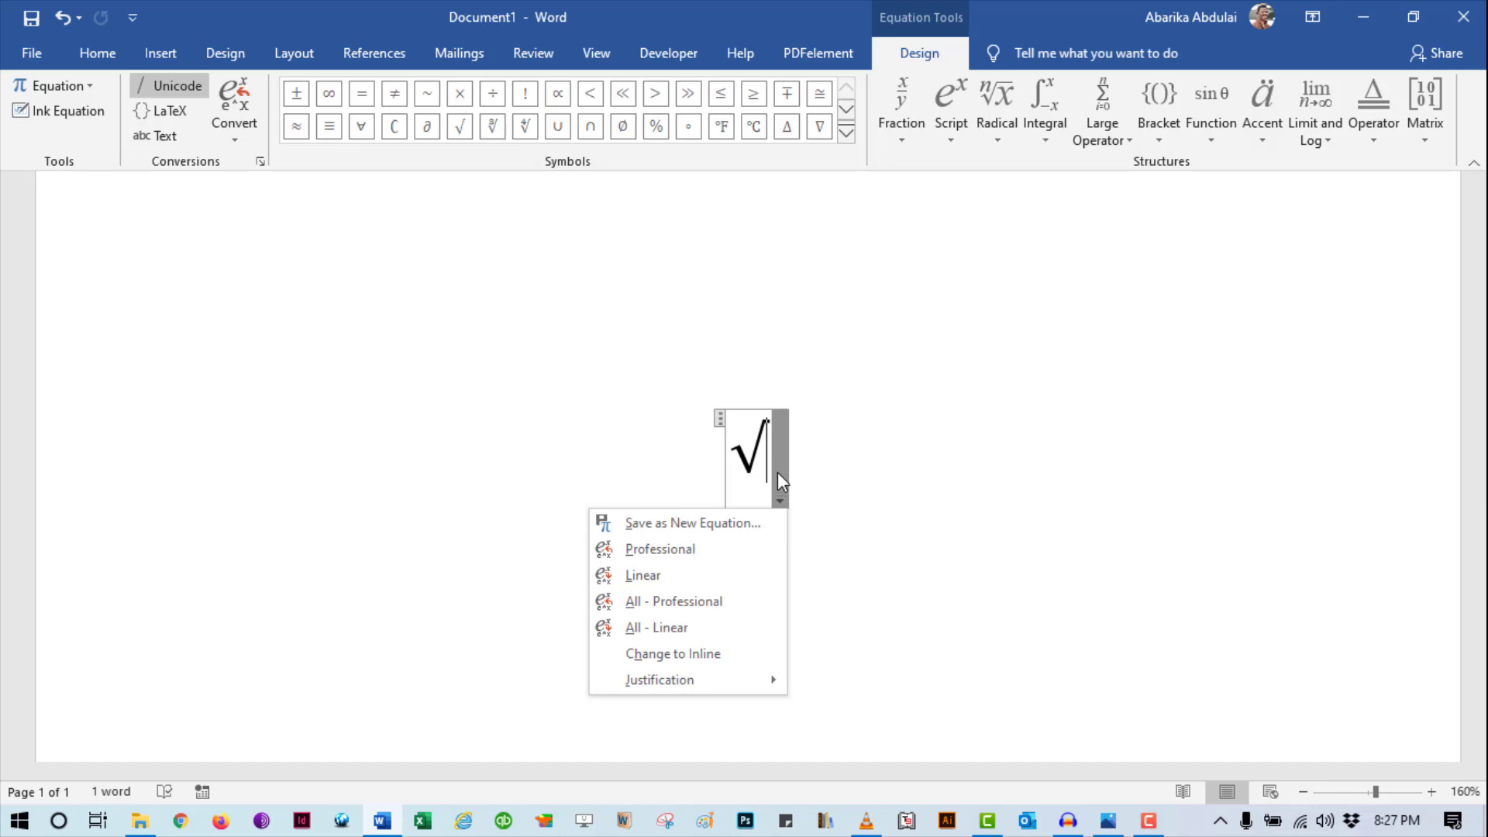
{"action": "left_click", "coordinate": [770, 462]}
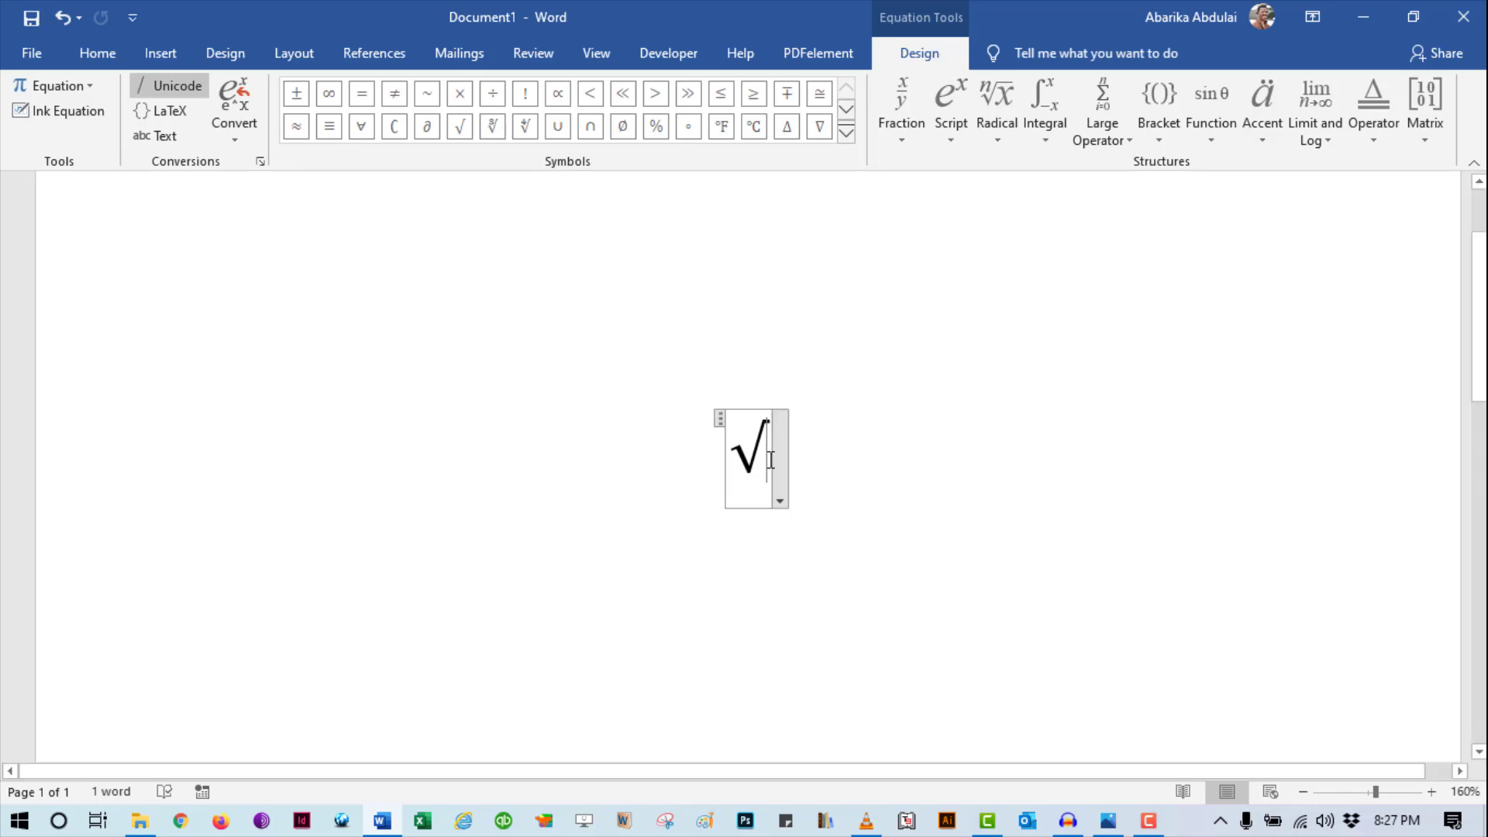
{"action": "key", "text": "BackSpace"}
{"action": "key", "text": "BackSpace"}
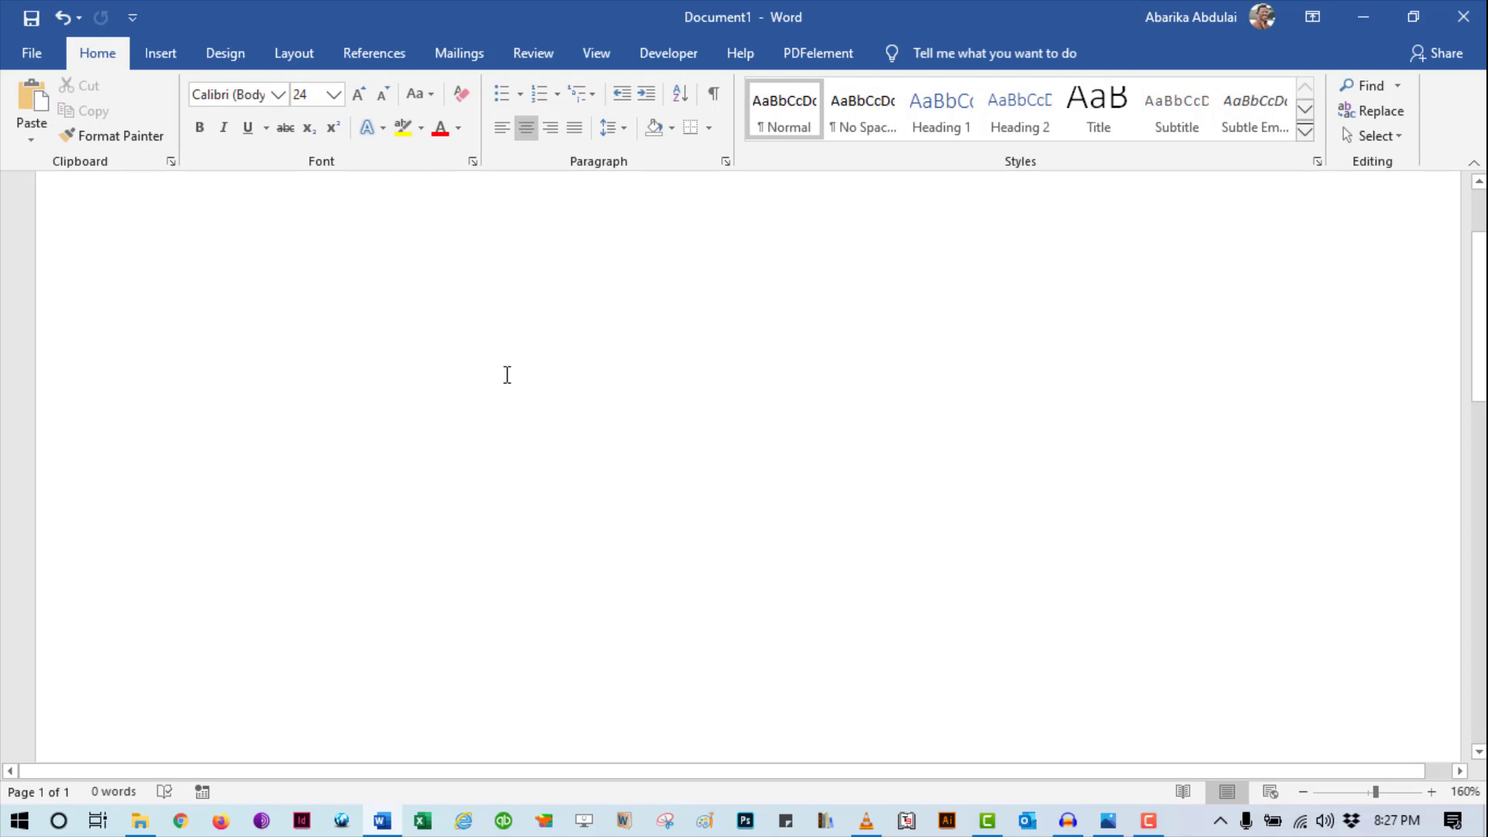
Step: Restore the empty equation and insert a Radical With Degree structure
{"action": "key", "text": "ctrl+z"}
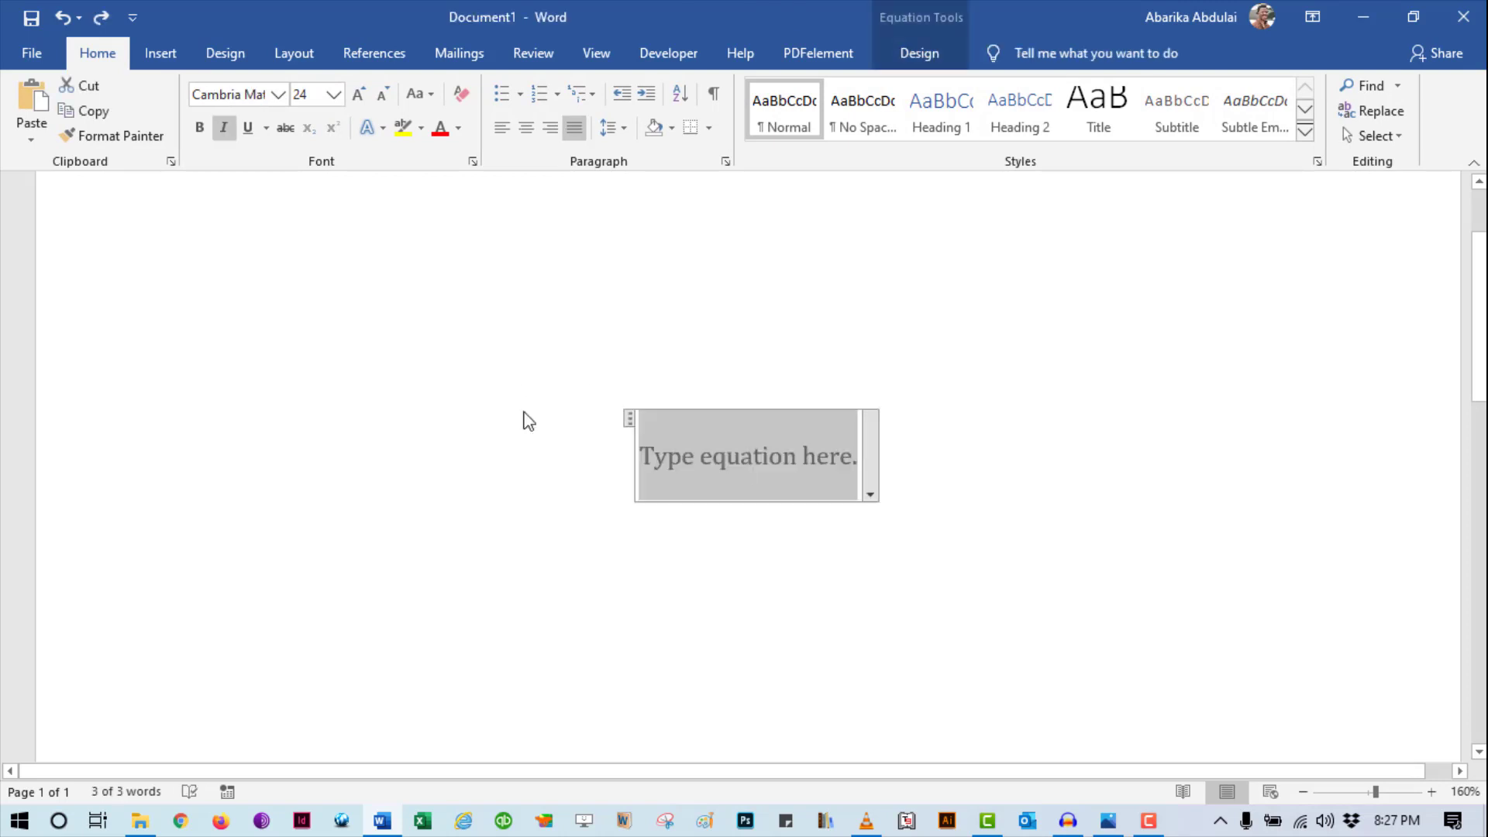
{"action": "left_click", "coordinate": [933, 51]}
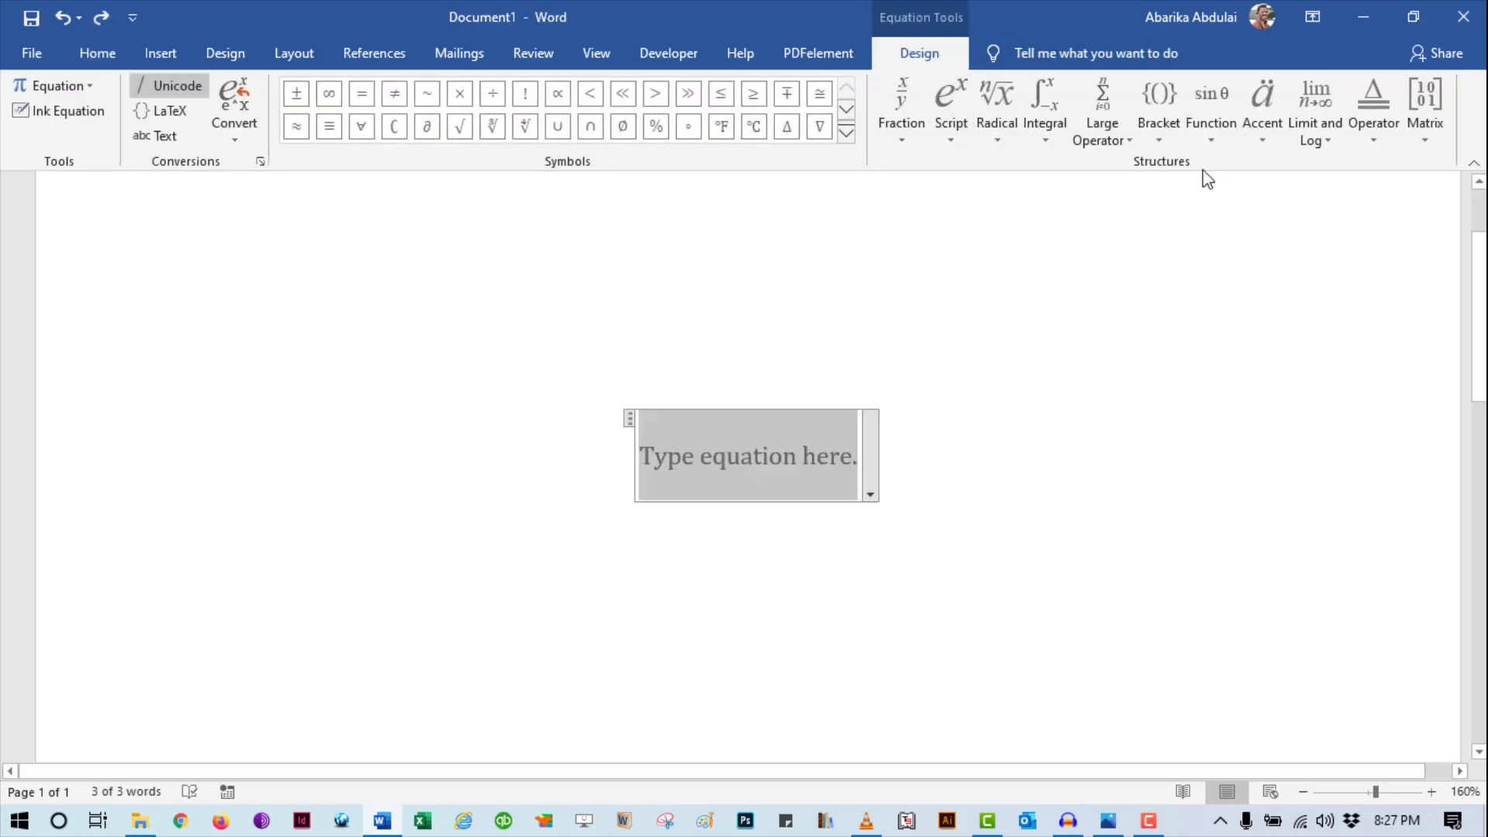
{"action": "left_click", "coordinate": [1003, 137]}
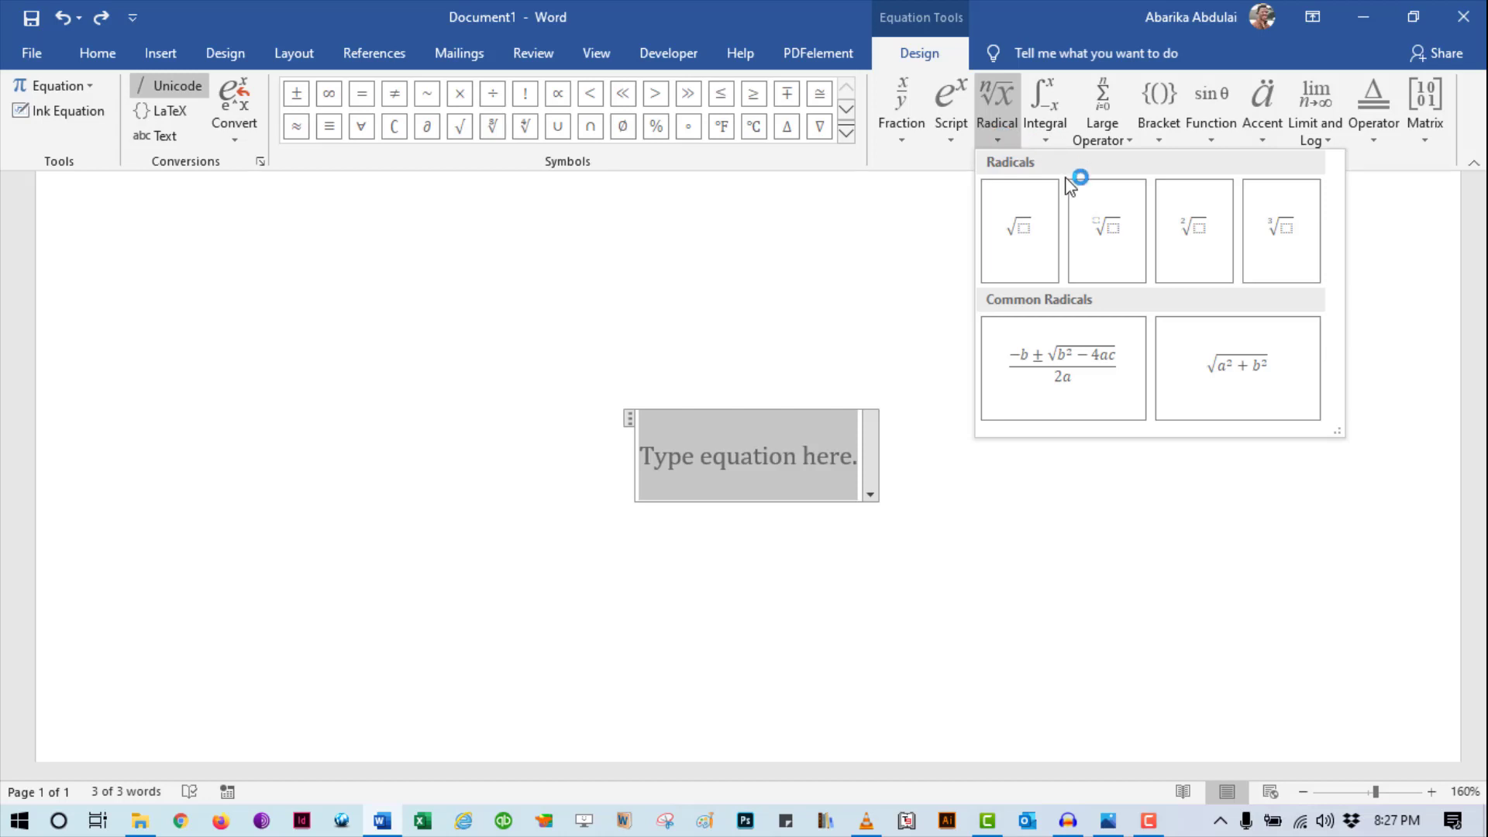
{"action": "left_click", "coordinate": [1106, 260]}
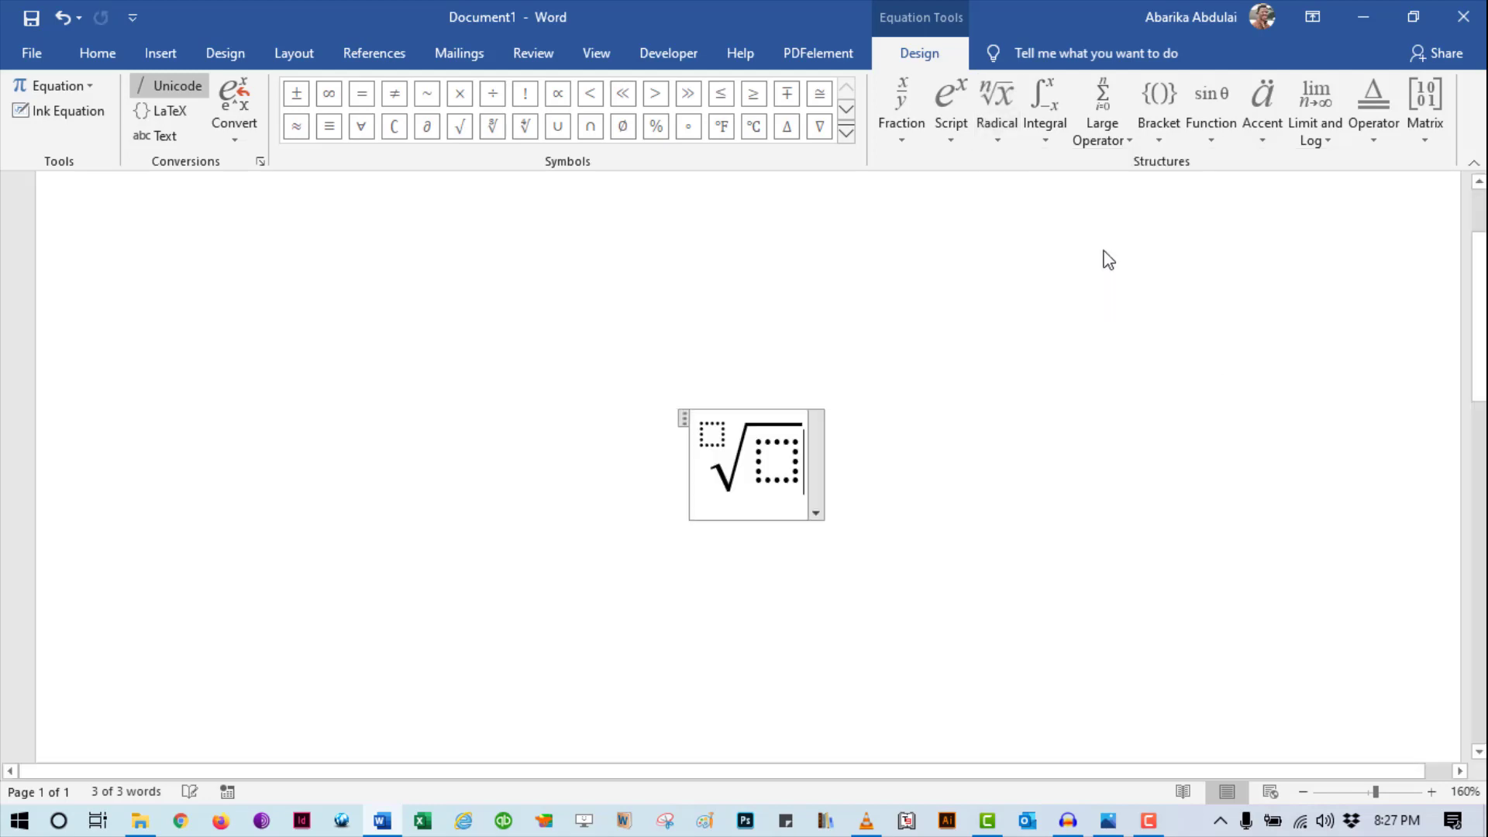
Step: Enter degree 3 and radicand 45666, then start a new line below the equation
{"action": "left_click", "coordinate": [713, 441]}
{"action": "type", "text": "3"}
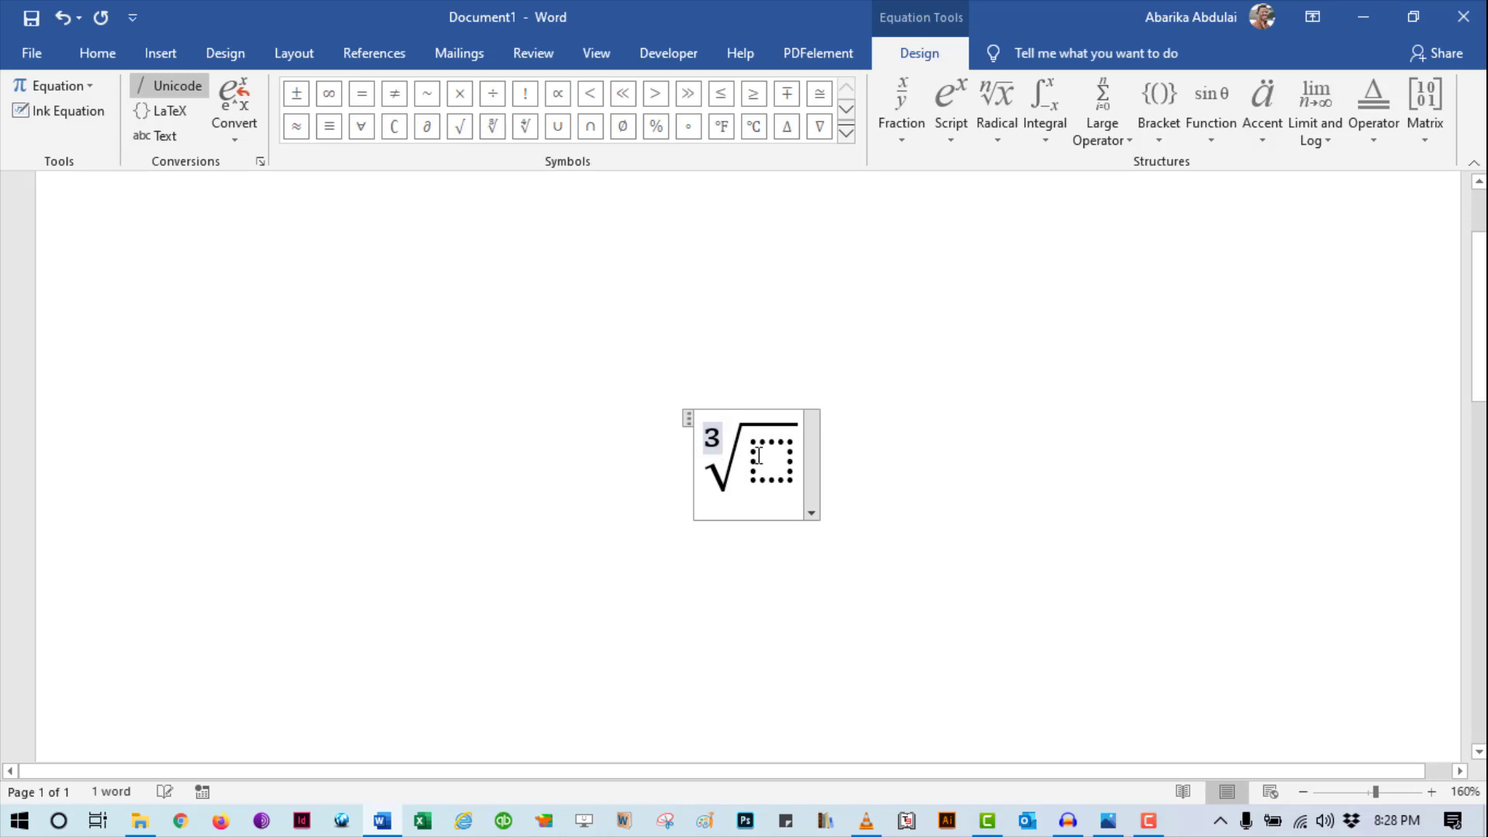
{"action": "left_click", "coordinate": [762, 457]}
{"action": "type", "text": "45666"}
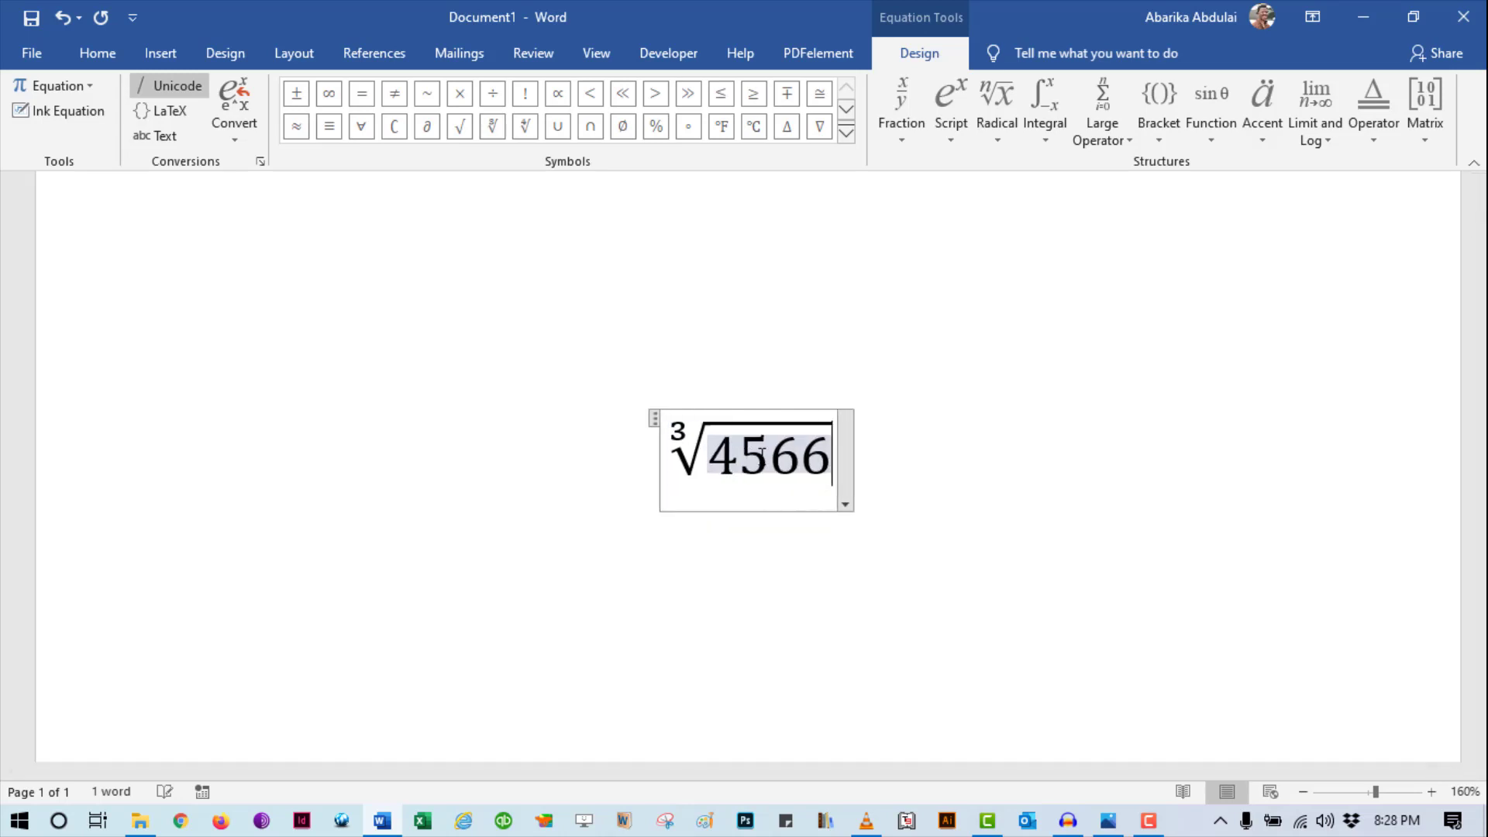
{"action": "left_click", "coordinate": [919, 476]}
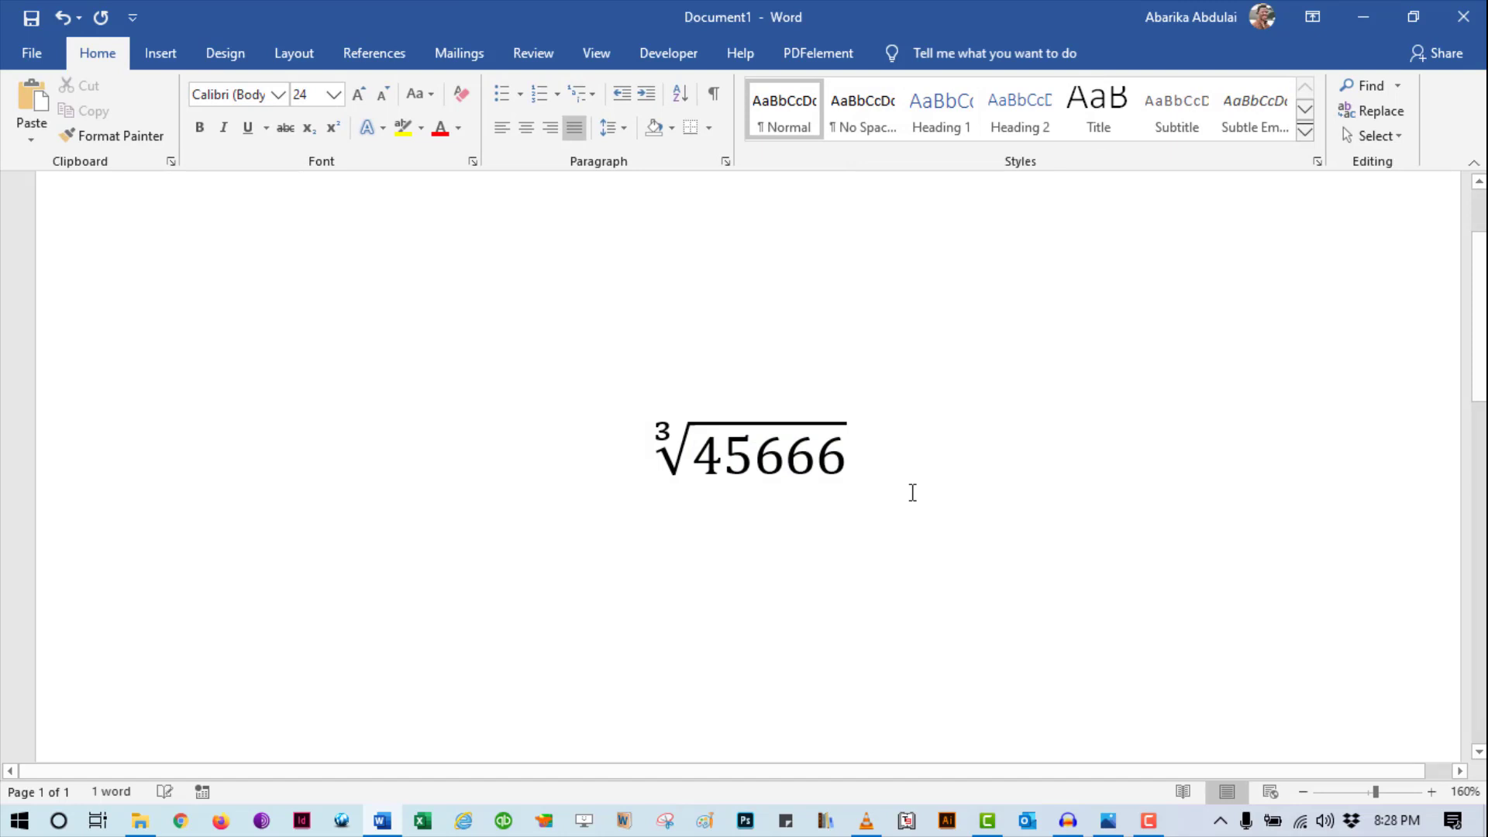
{"action": "key", "text": "Return"}
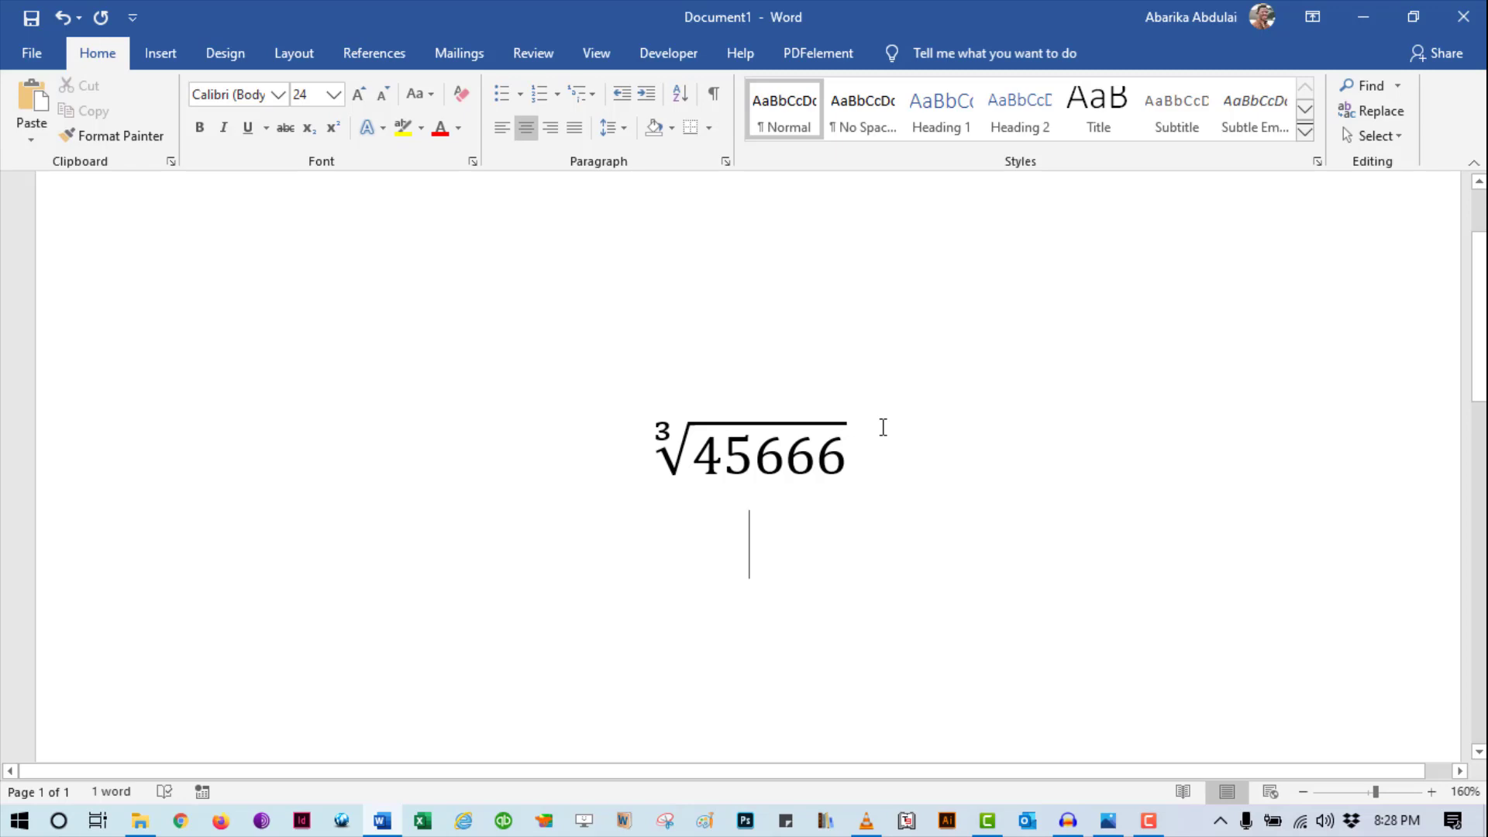
Step: Undo twice to remove the ∛45666 equation, leaving the page blank
{"action": "scroll", "coordinate": [883, 427], "scroll_direction": "down", "scroll_amount": 1}
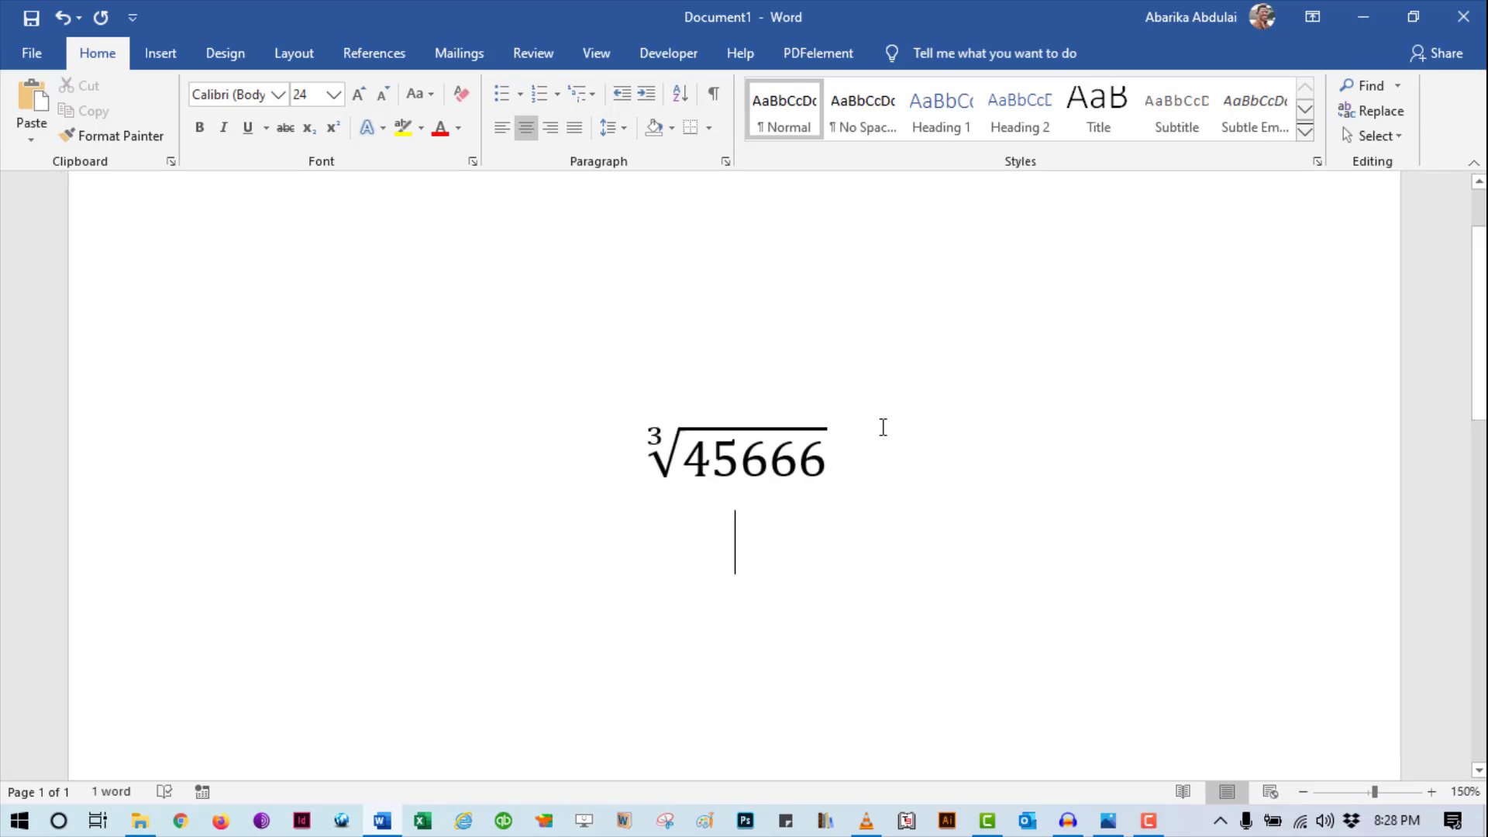
{"action": "key", "text": "ctrl+z"}
{"action": "key", "text": "ctrl+z"}
{"action": "key", "text": "ctrl+z"}
{"action": "key", "text": "ctrl+z"}
{"action": "key", "text": "ctrl+z"}
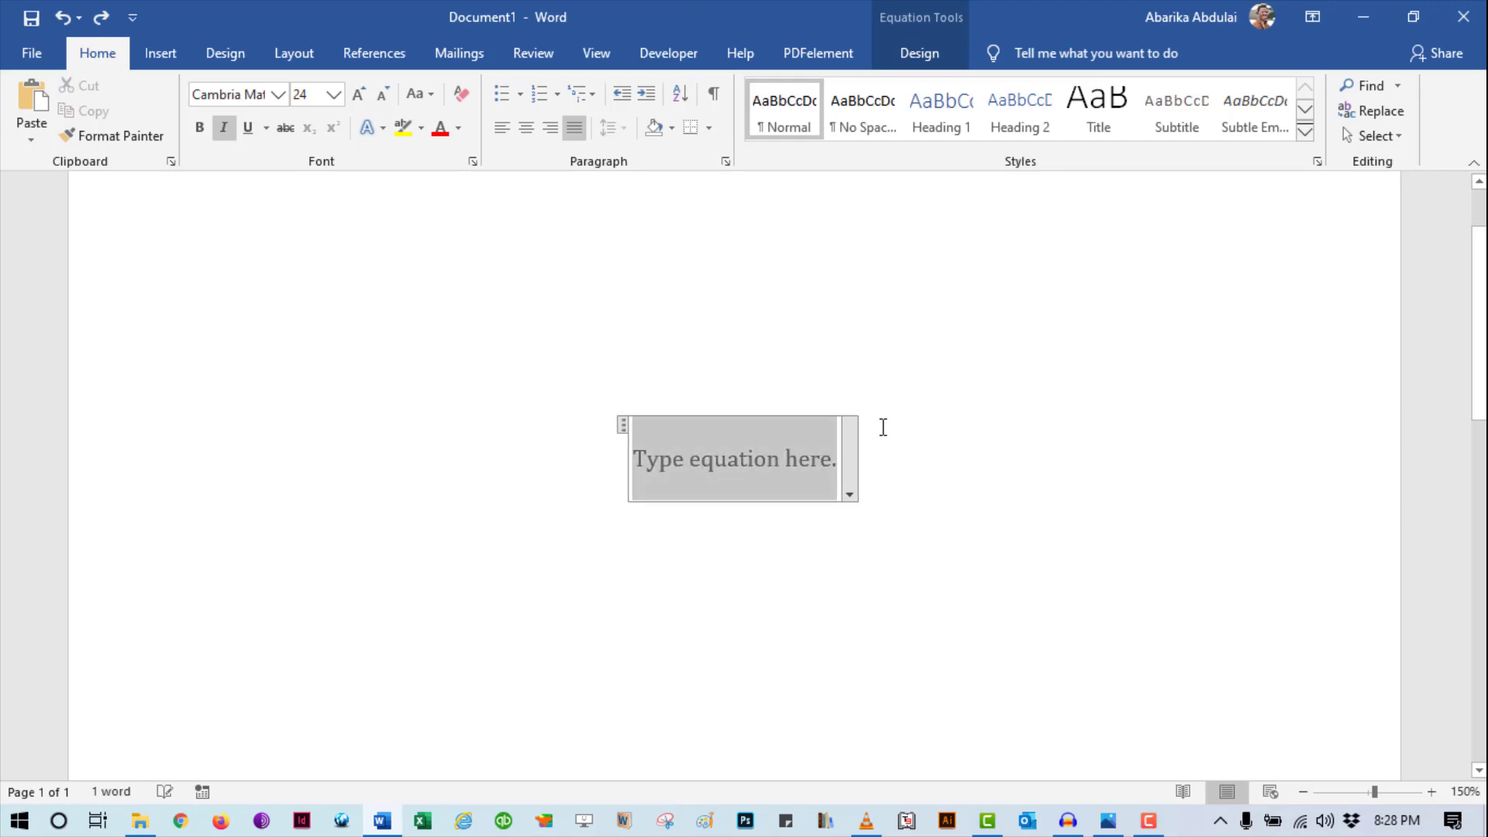
{"action": "key", "text": "ctrl+z"}
{"action": "key", "text": "ctrl+z"}
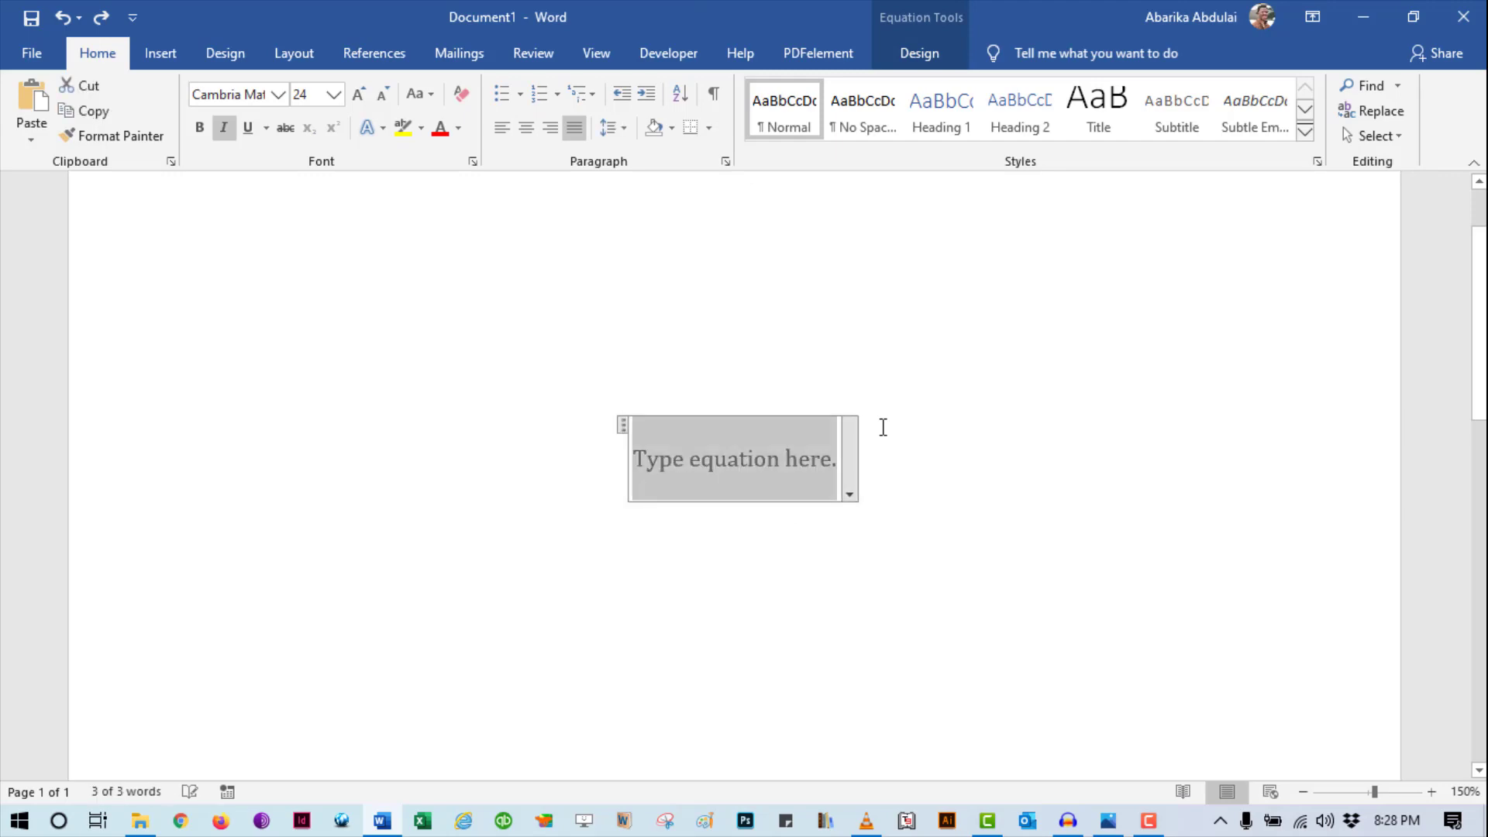
{"action": "scroll", "coordinate": [838, 427], "scroll_direction": "down", "scroll_amount": 1}
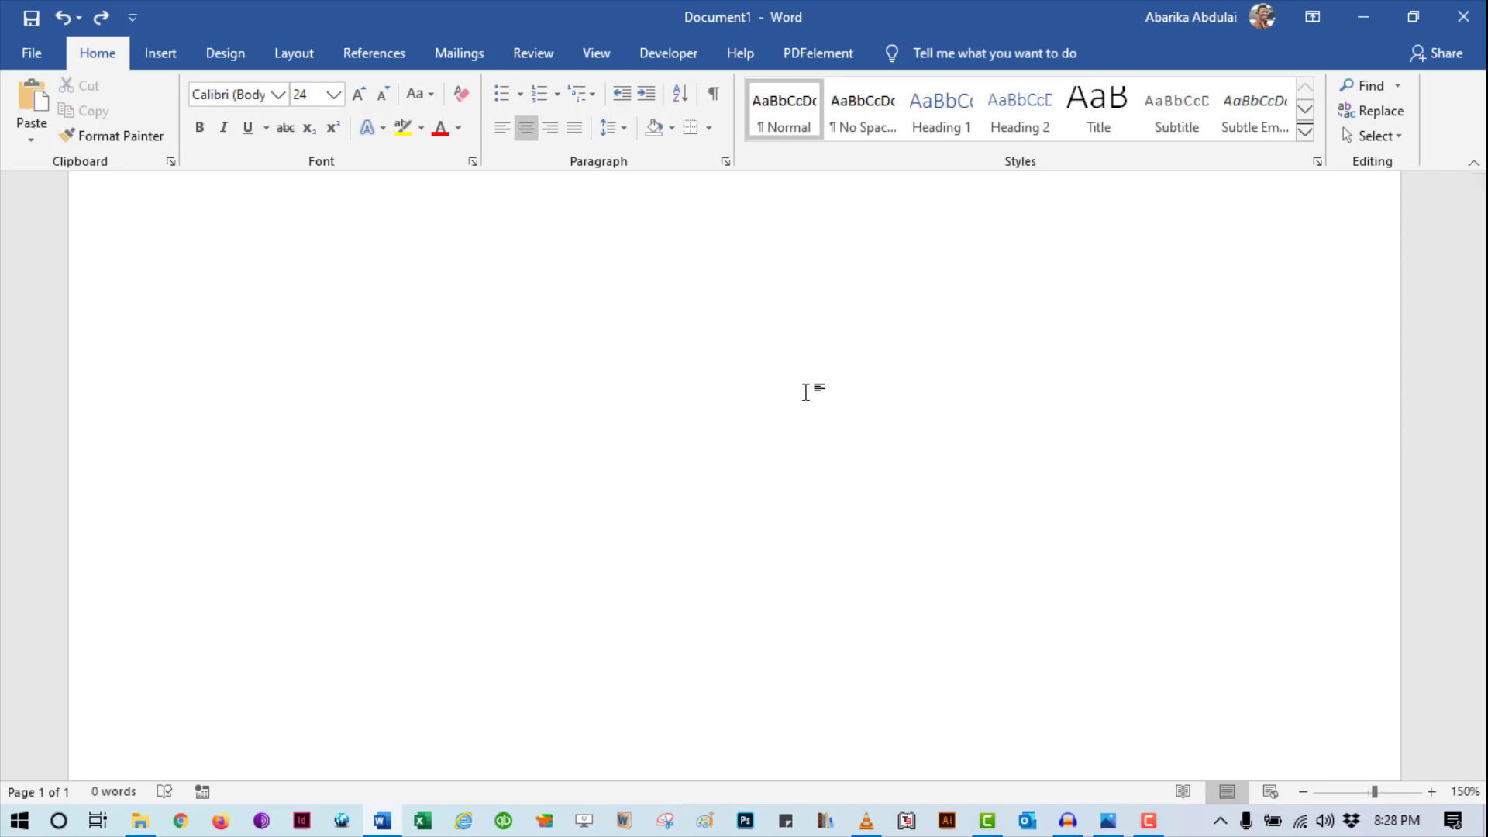
{"action": "type", "text": "251"}
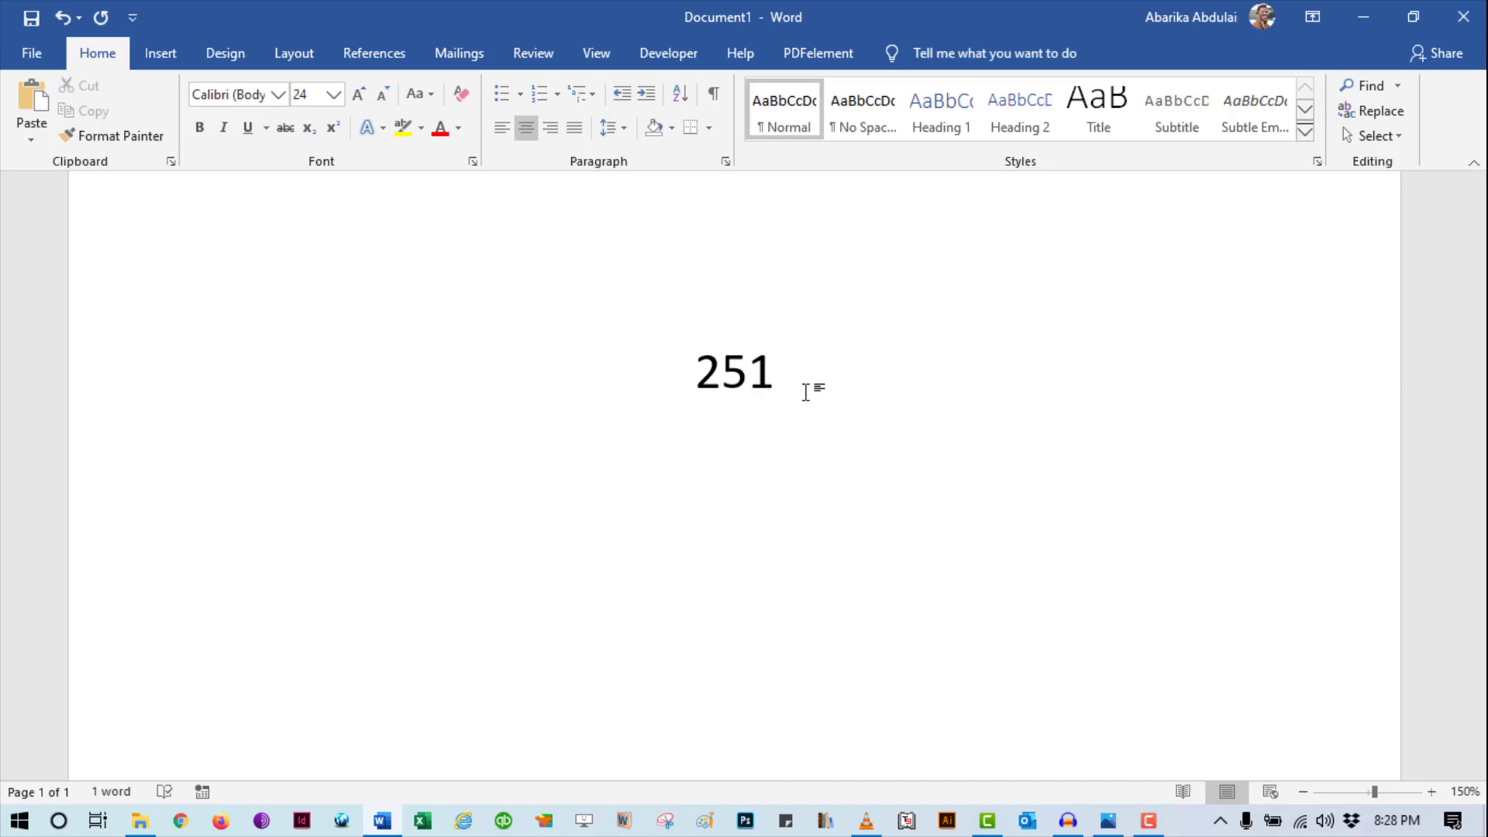
{"action": "key", "text": "Return"}
{"action": "type", "text": "§"}
{"action": "key", "text": "BackSpace"}
{"action": "type", "text": "√"}
{"action": "type", "text": "√"}
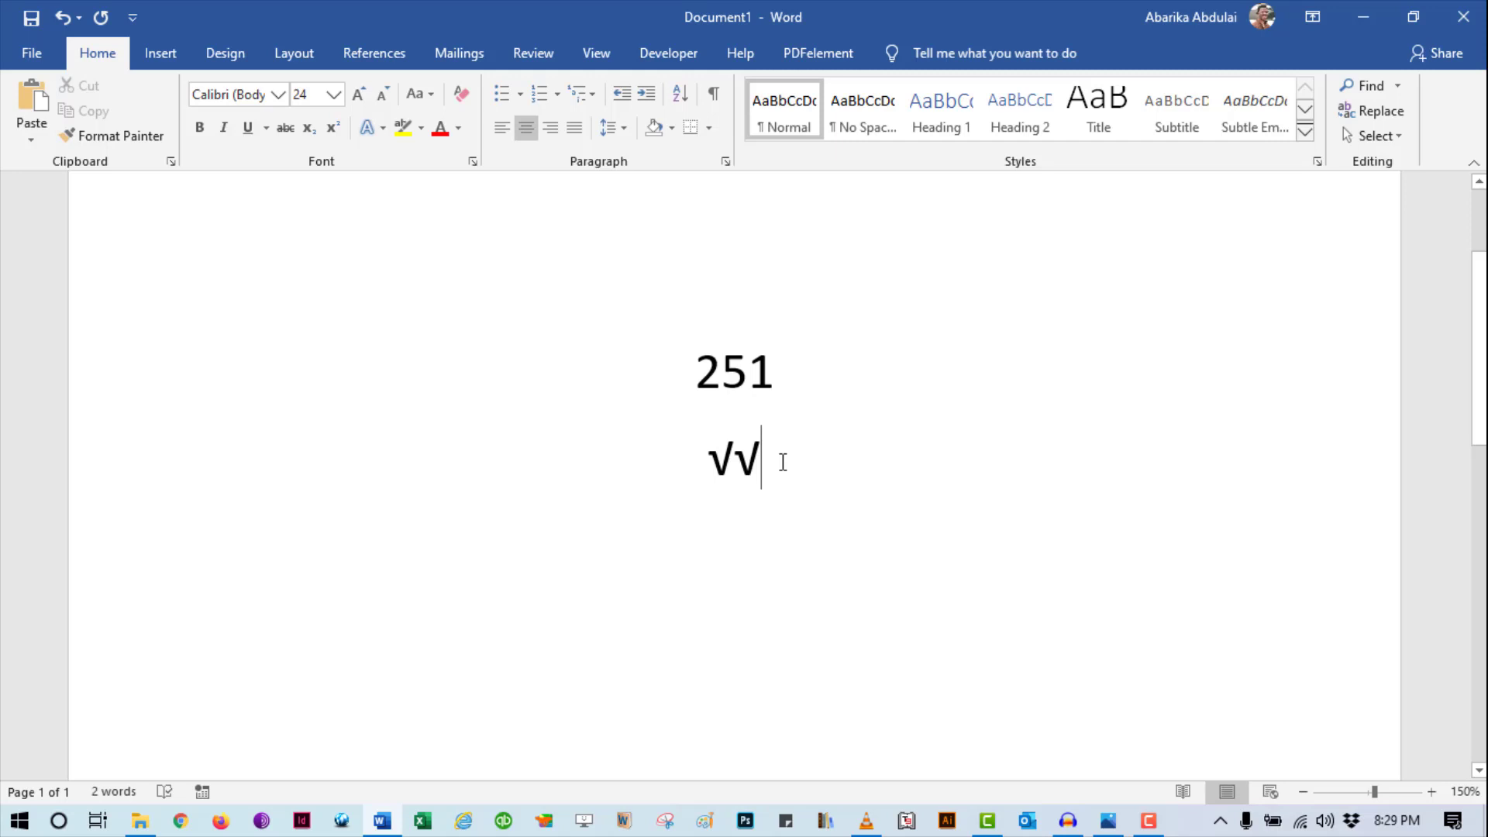
{"action": "key", "text": "BackSpace"}
{"action": "key", "text": "BackSpace"}
{"action": "key", "text": "BackSpace"}
{"action": "key", "text": "BackSpace"}
{"action": "key", "text": "BackSpace"}
{"action": "key", "text": "BackSpace"}
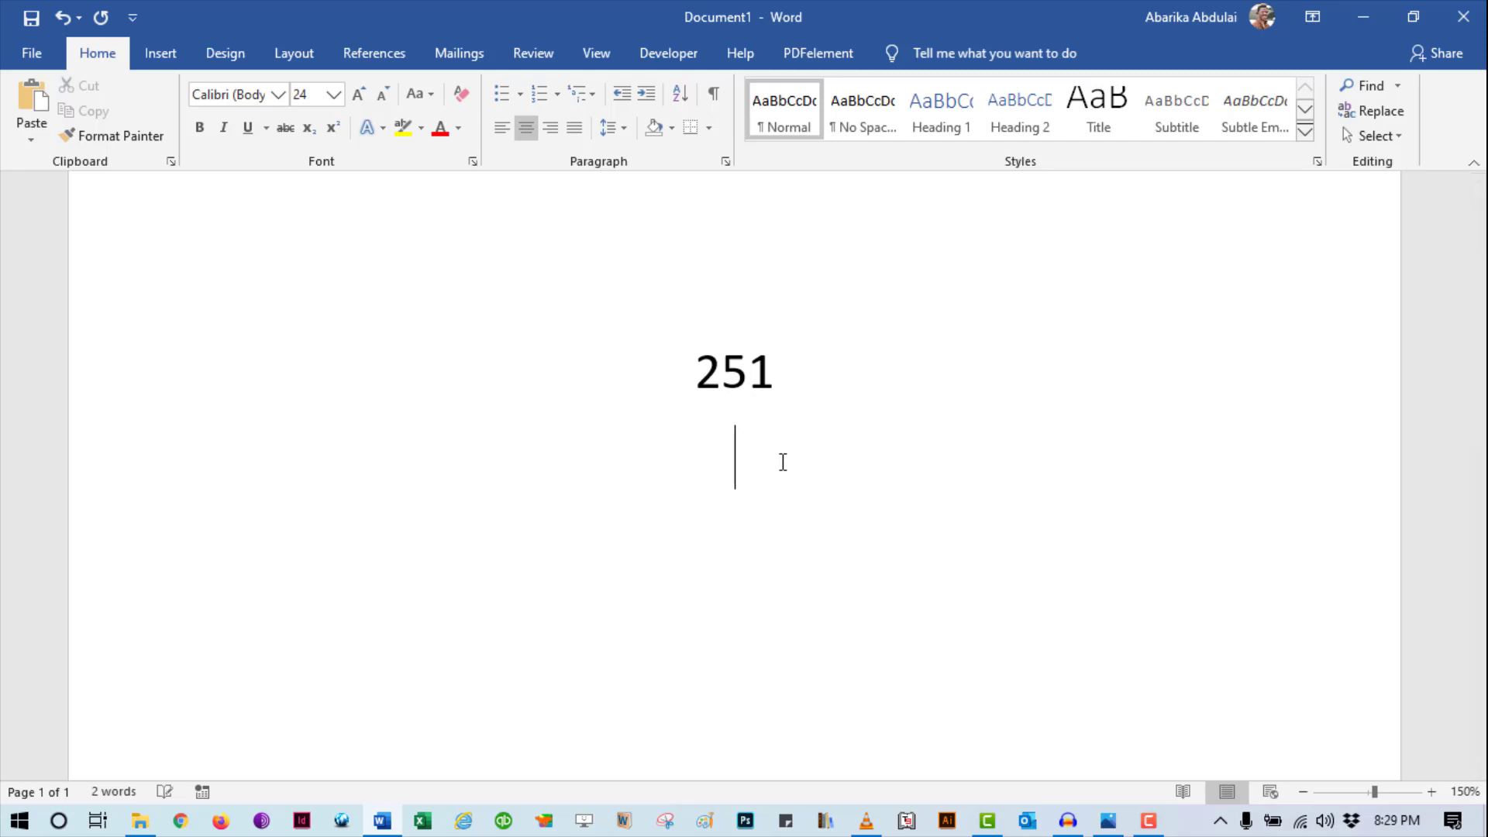
{"action": "key", "text": "BackSpace"}
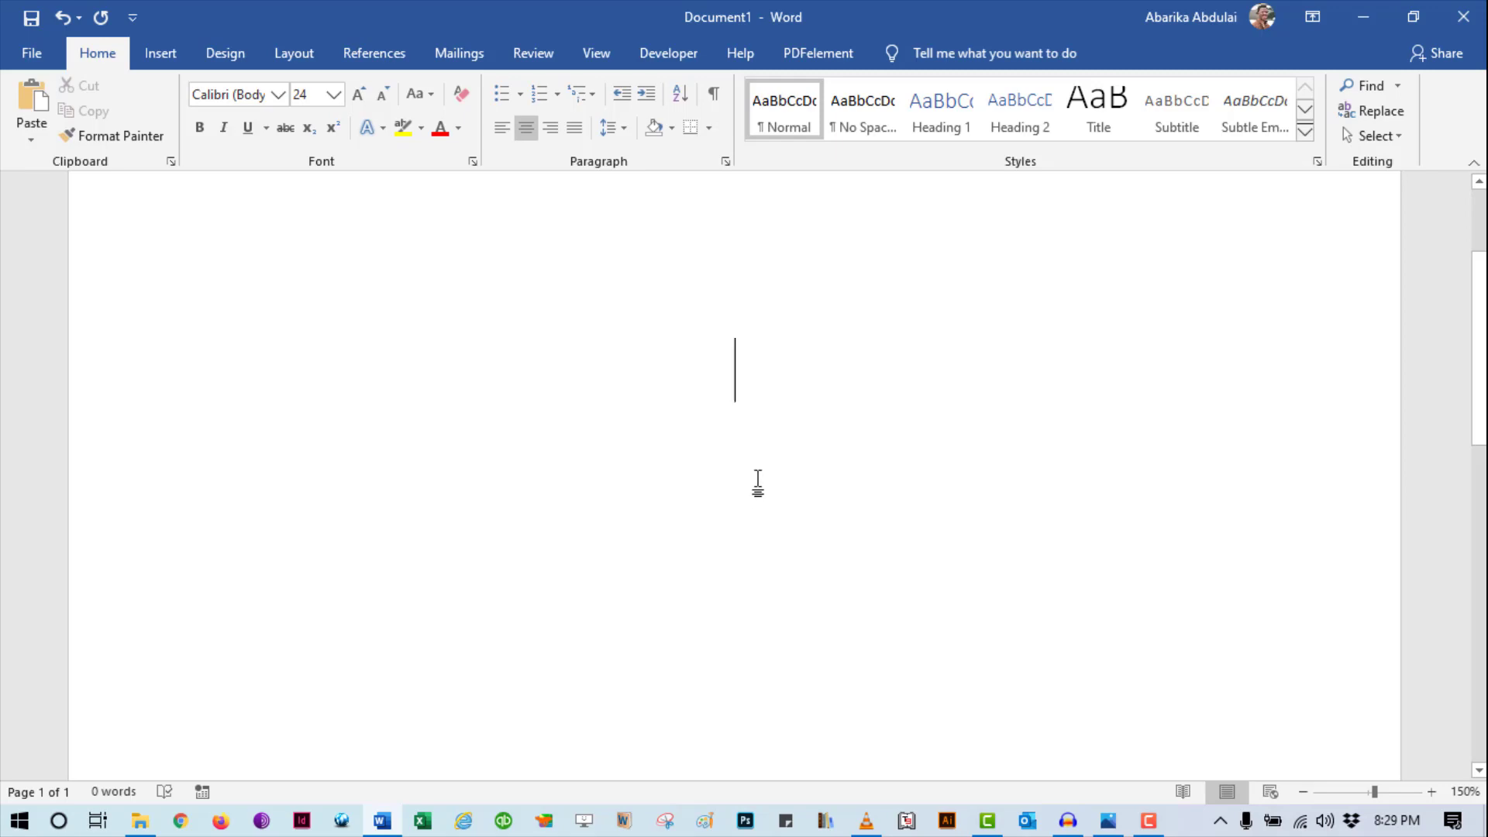
Step: Left-align the empty paragraph with Ctrl+L
{"action": "key", "text": "ctrl+l"}
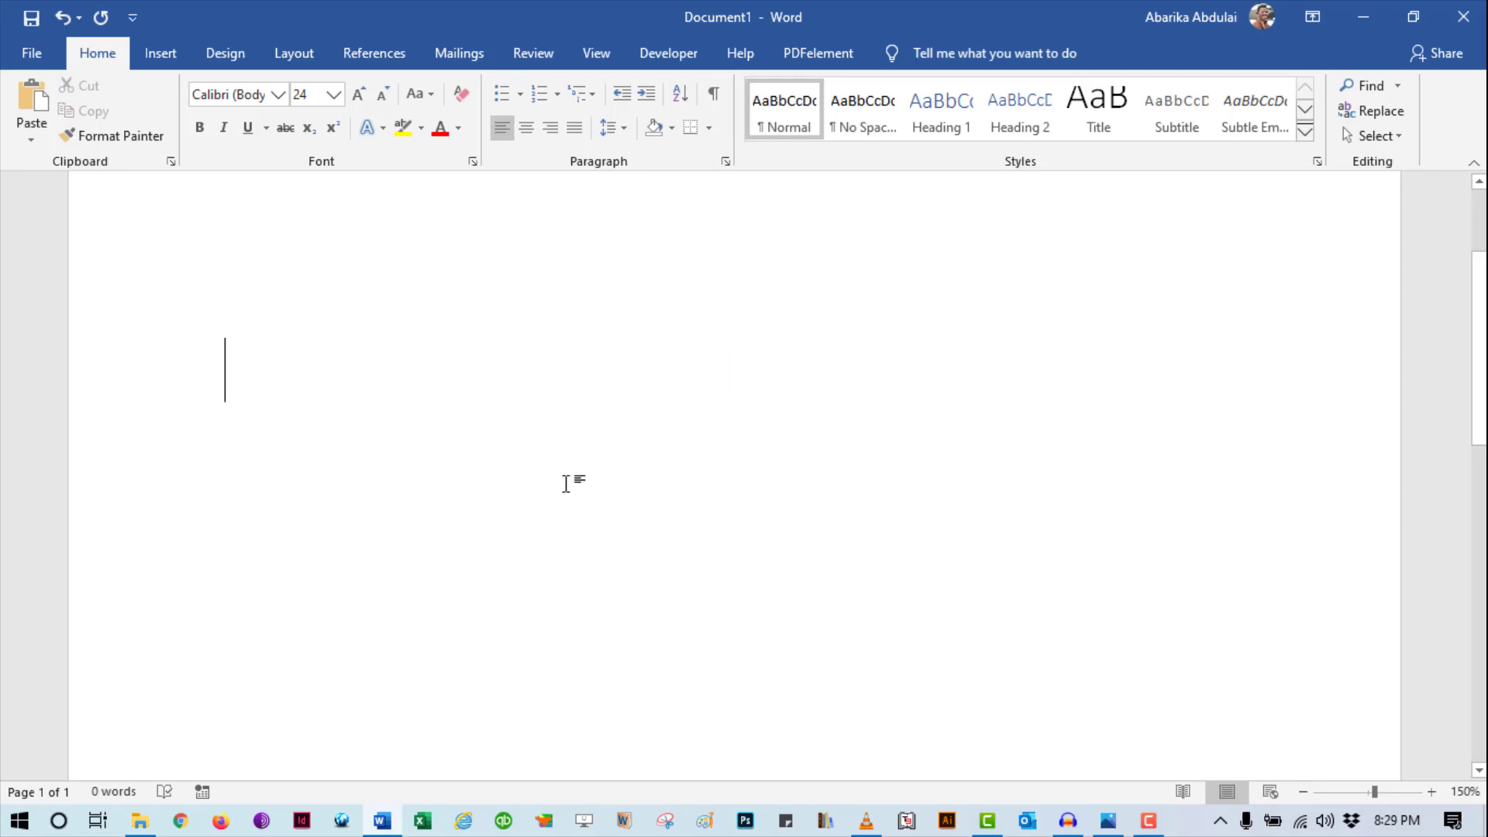
{"action": "scroll", "coordinate": [553, 441], "scroll_direction": "down", "scroll_amount": 3}
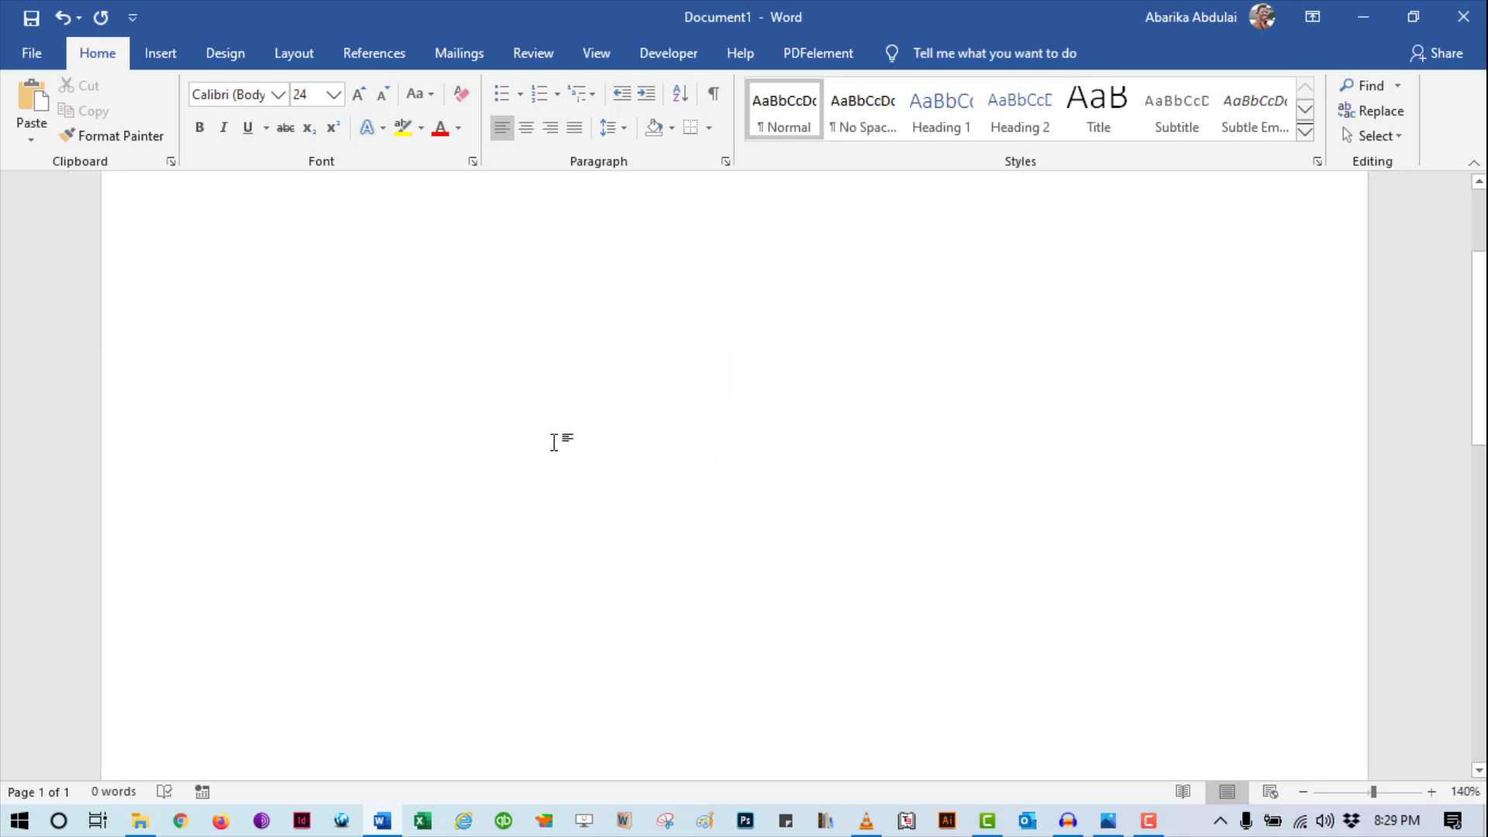
{"action": "scroll", "coordinate": [553, 442], "scroll_direction": "up", "scroll_amount": 1}
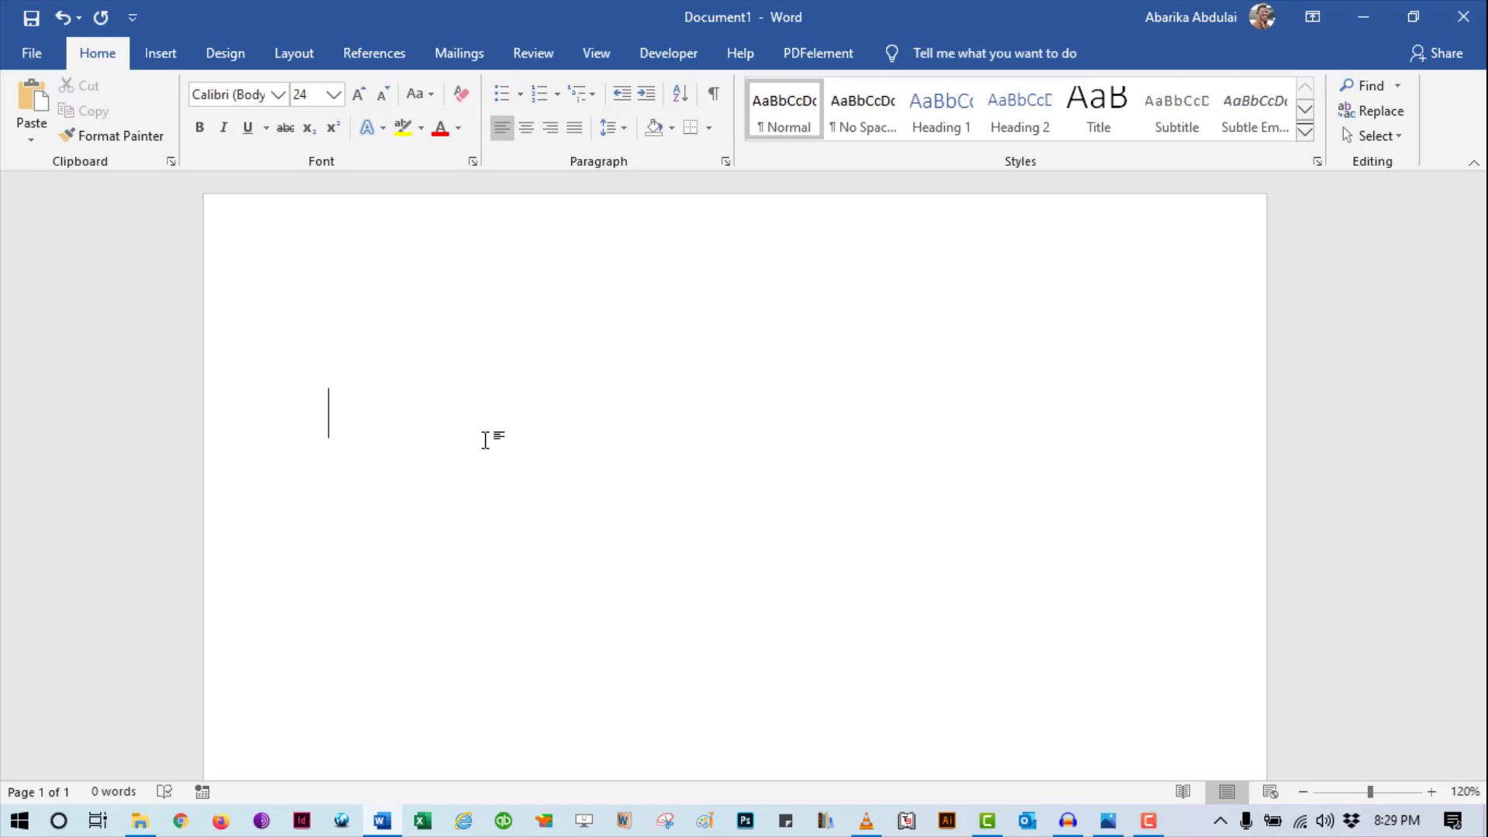
Step: Open the More Symbols dialog and keep the font set to normal text
{"action": "left_click", "coordinate": [159, 54]}
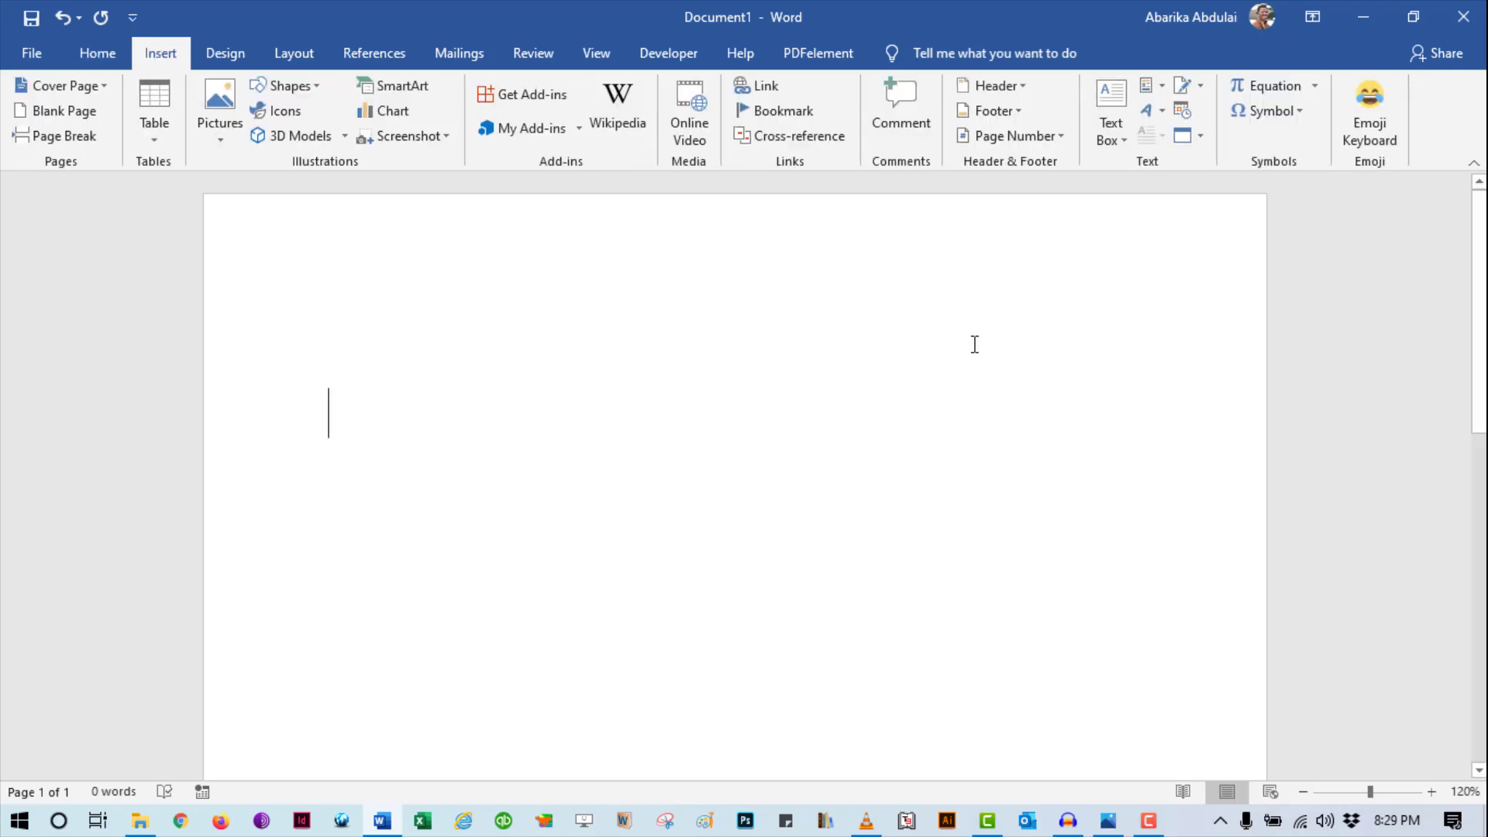
{"action": "left_click", "coordinate": [1300, 113]}
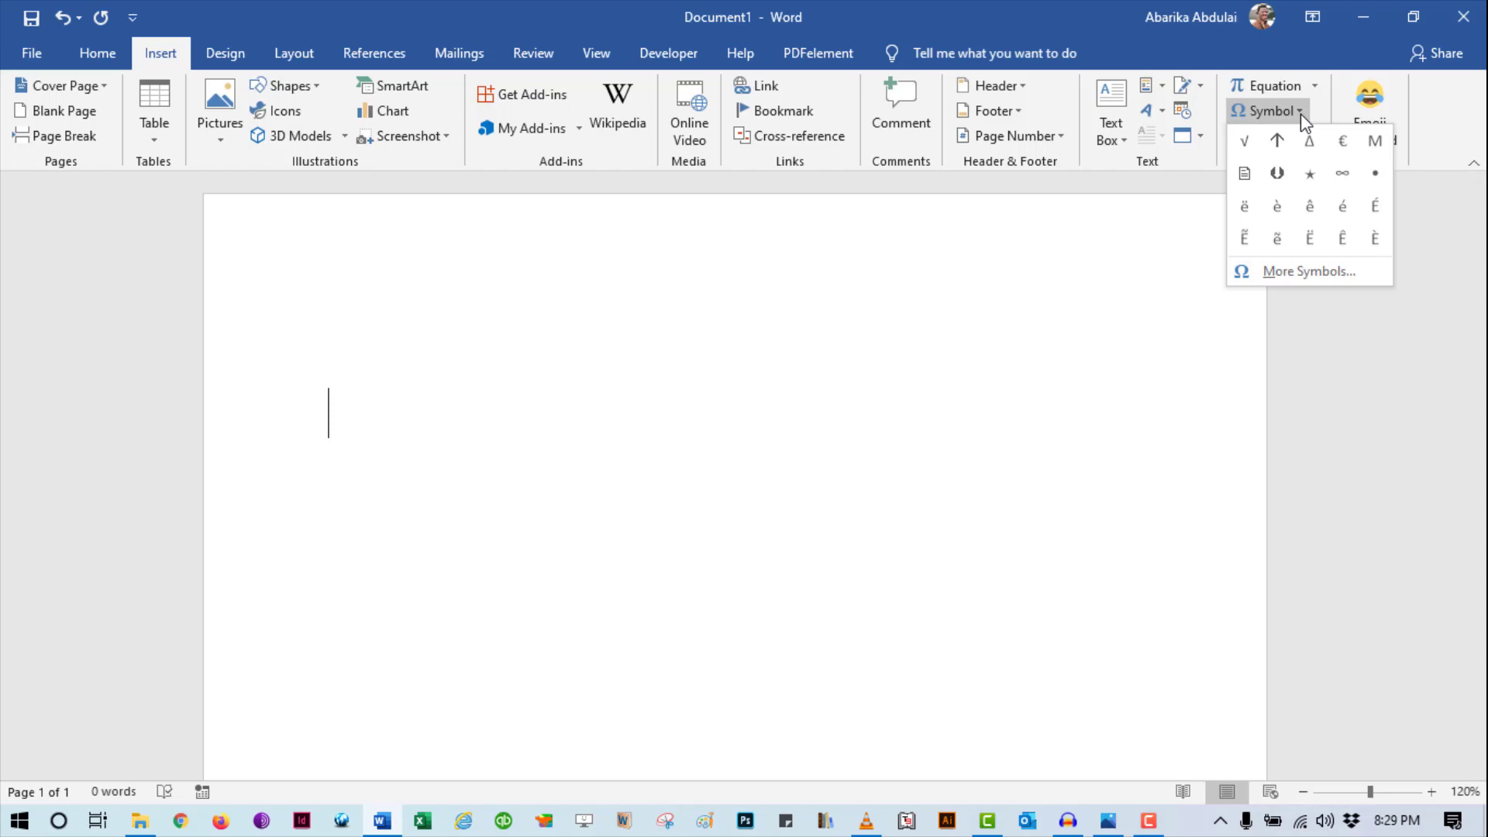
{"action": "left_click", "coordinate": [1303, 271]}
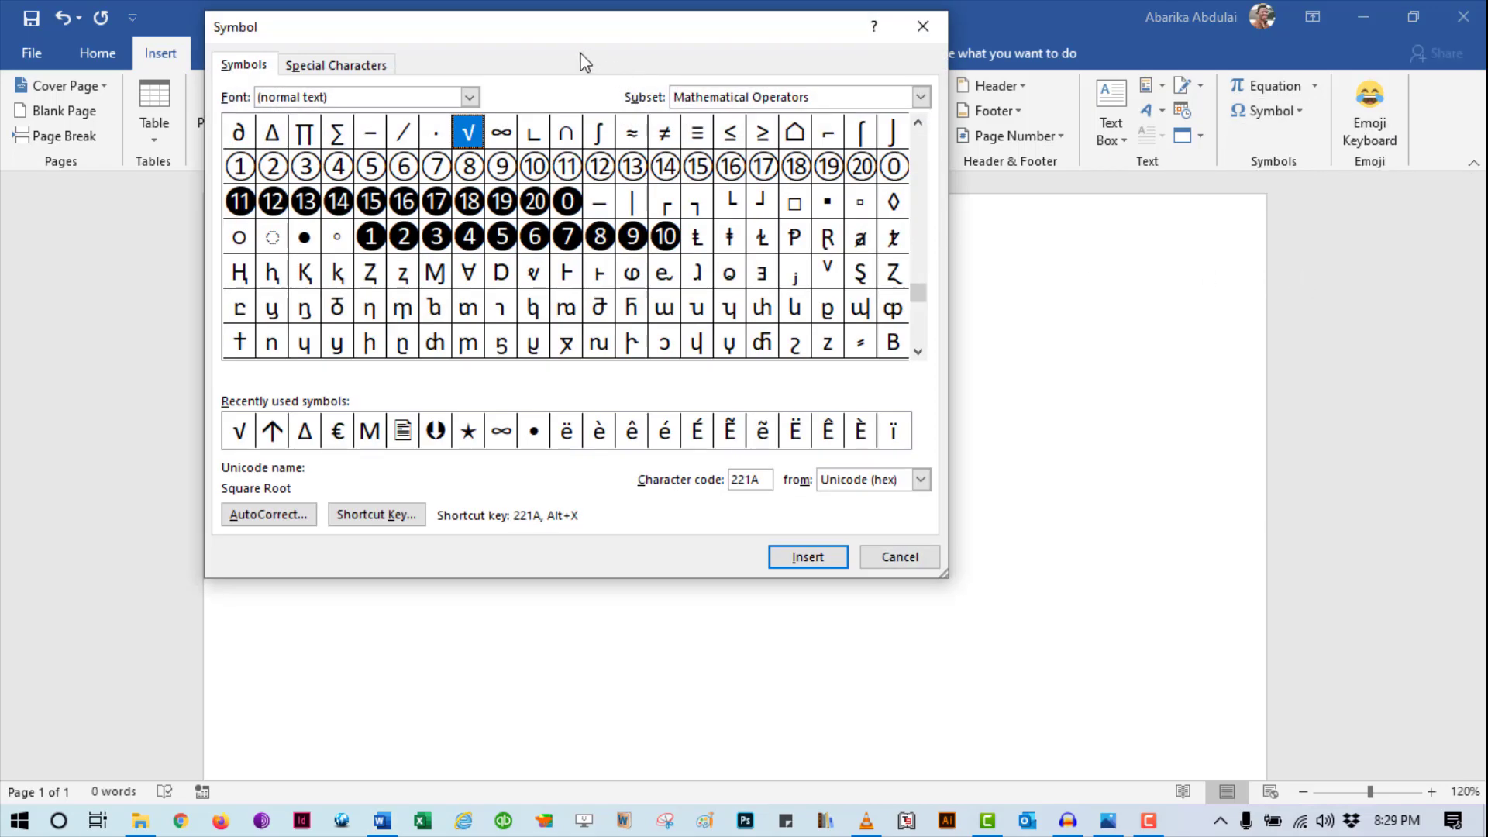
{"action": "left_click_drag", "start_coordinate": [548, 34], "coordinate": [683, 142]}
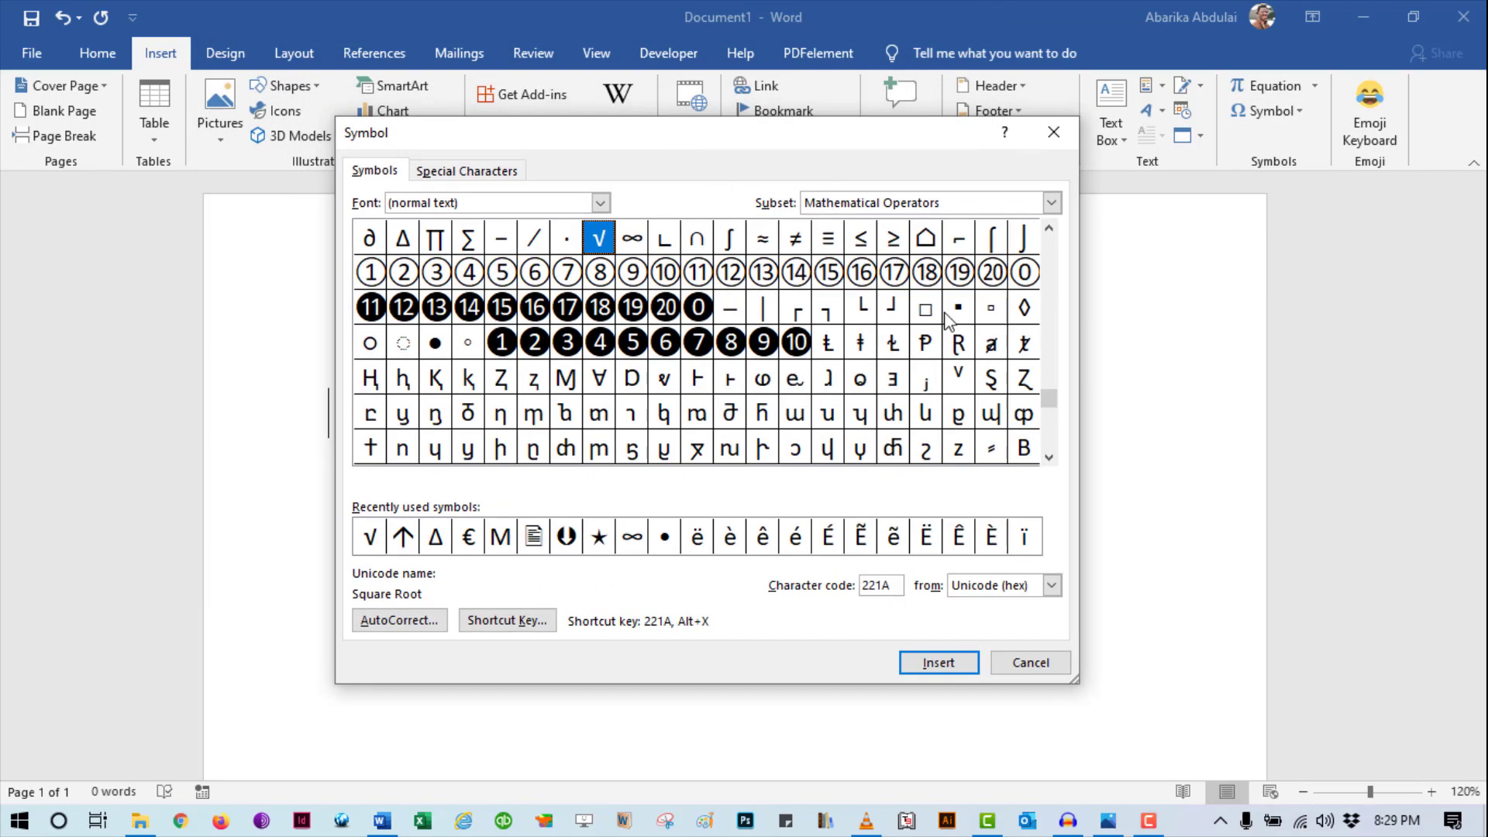
{"action": "left_click", "coordinate": [600, 203]}
{"action": "left_click", "coordinate": [540, 220]}
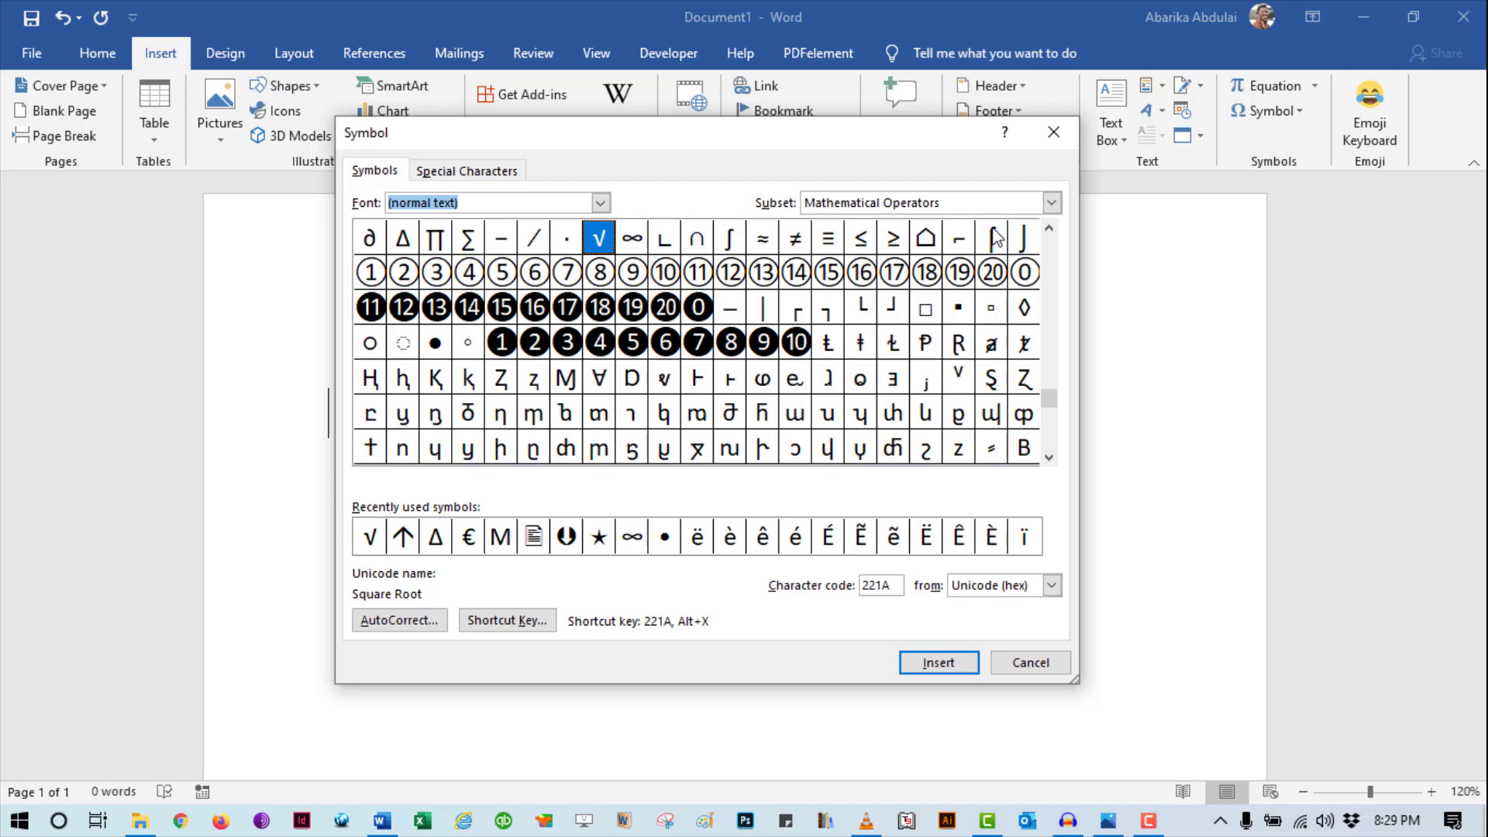
Step: From the Mathematical Operators subset, insert the √ (221A) symbol twice
{"action": "left_click", "coordinate": [1058, 212]}
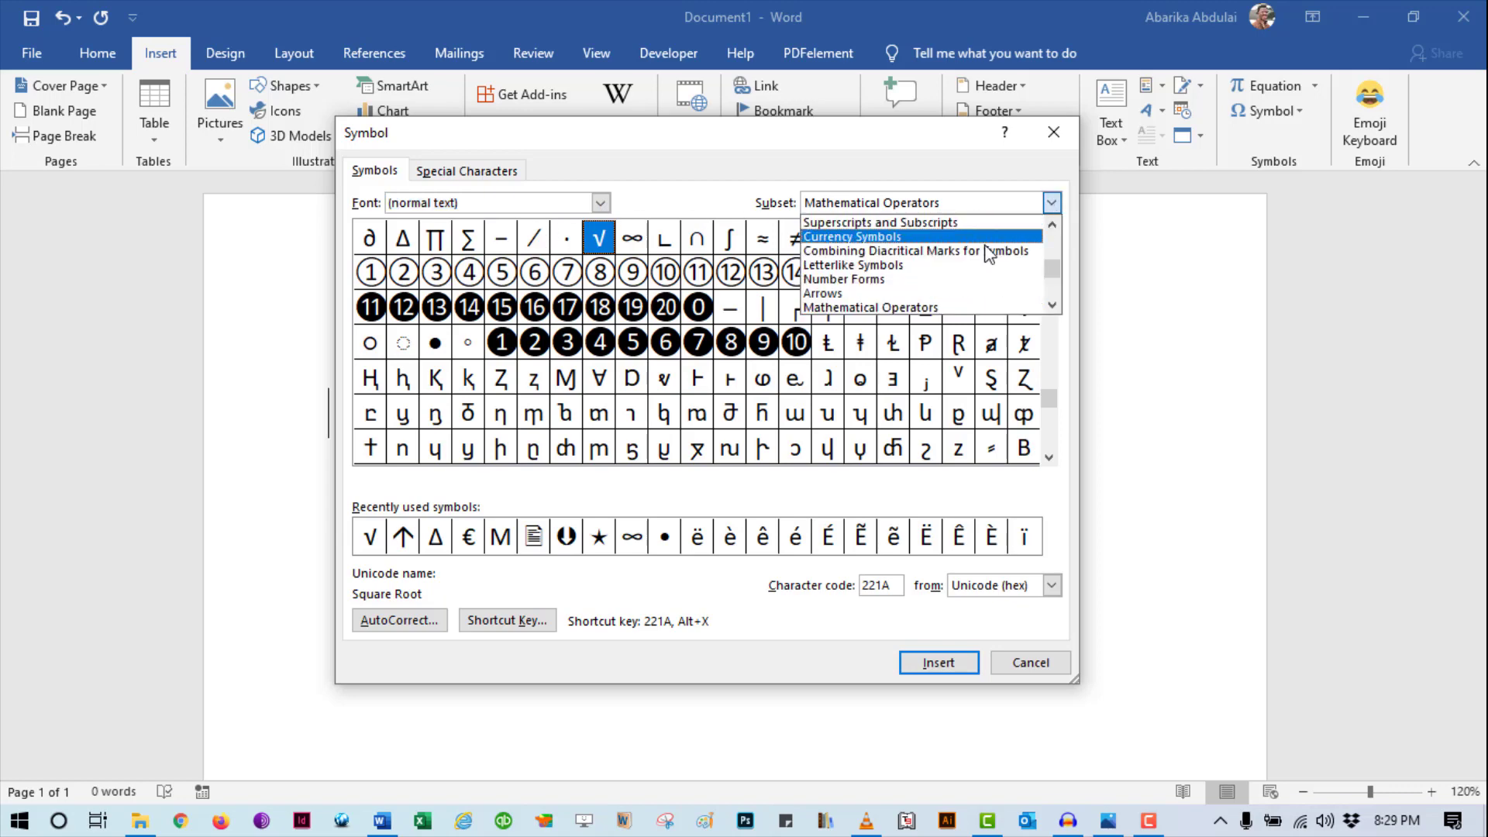
{"action": "left_click", "coordinate": [922, 308]}
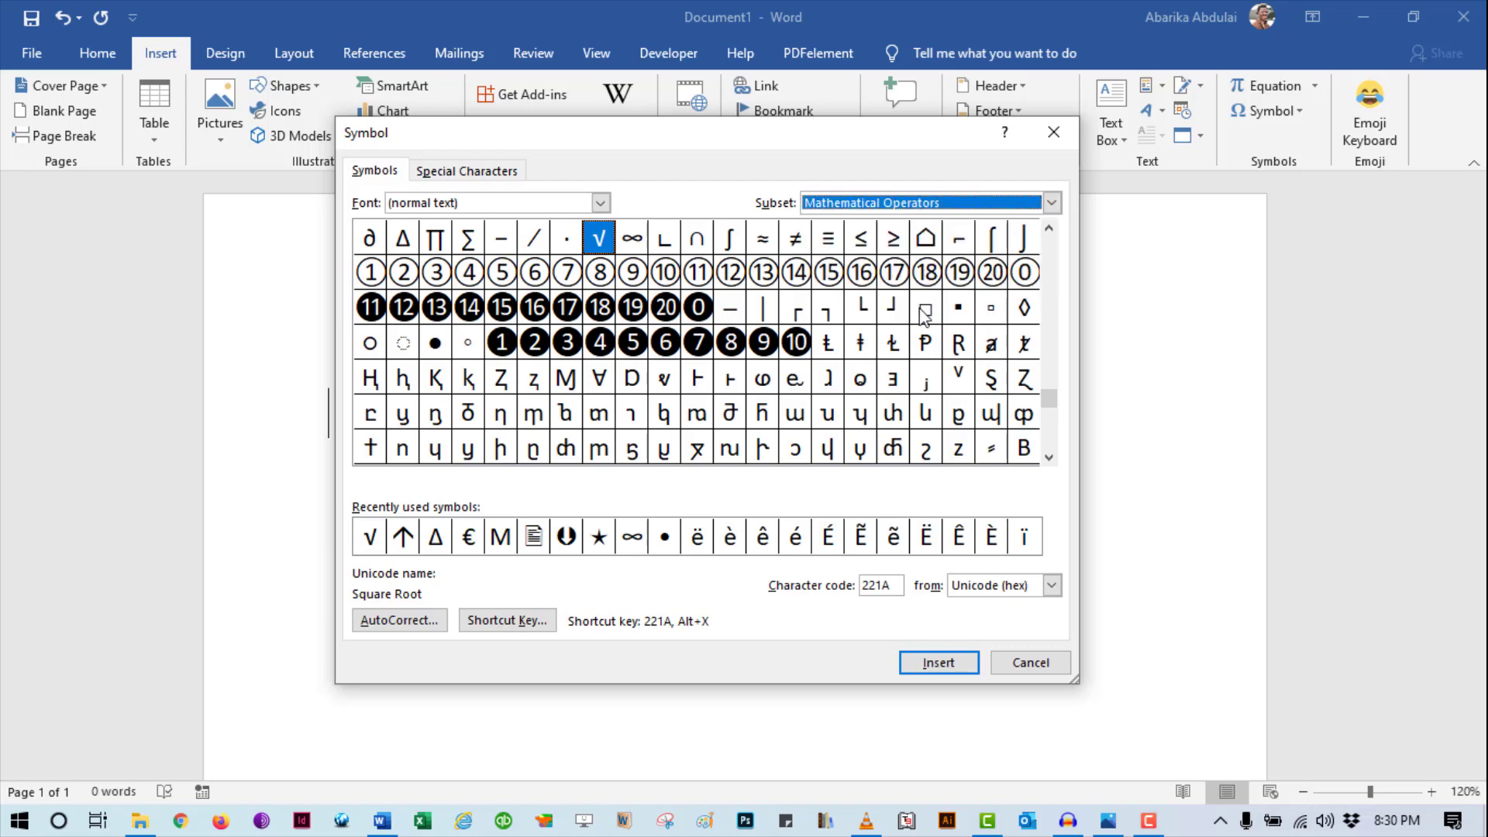
{"action": "left_click", "coordinate": [1049, 230]}
{"action": "left_click", "coordinate": [1048, 229]}
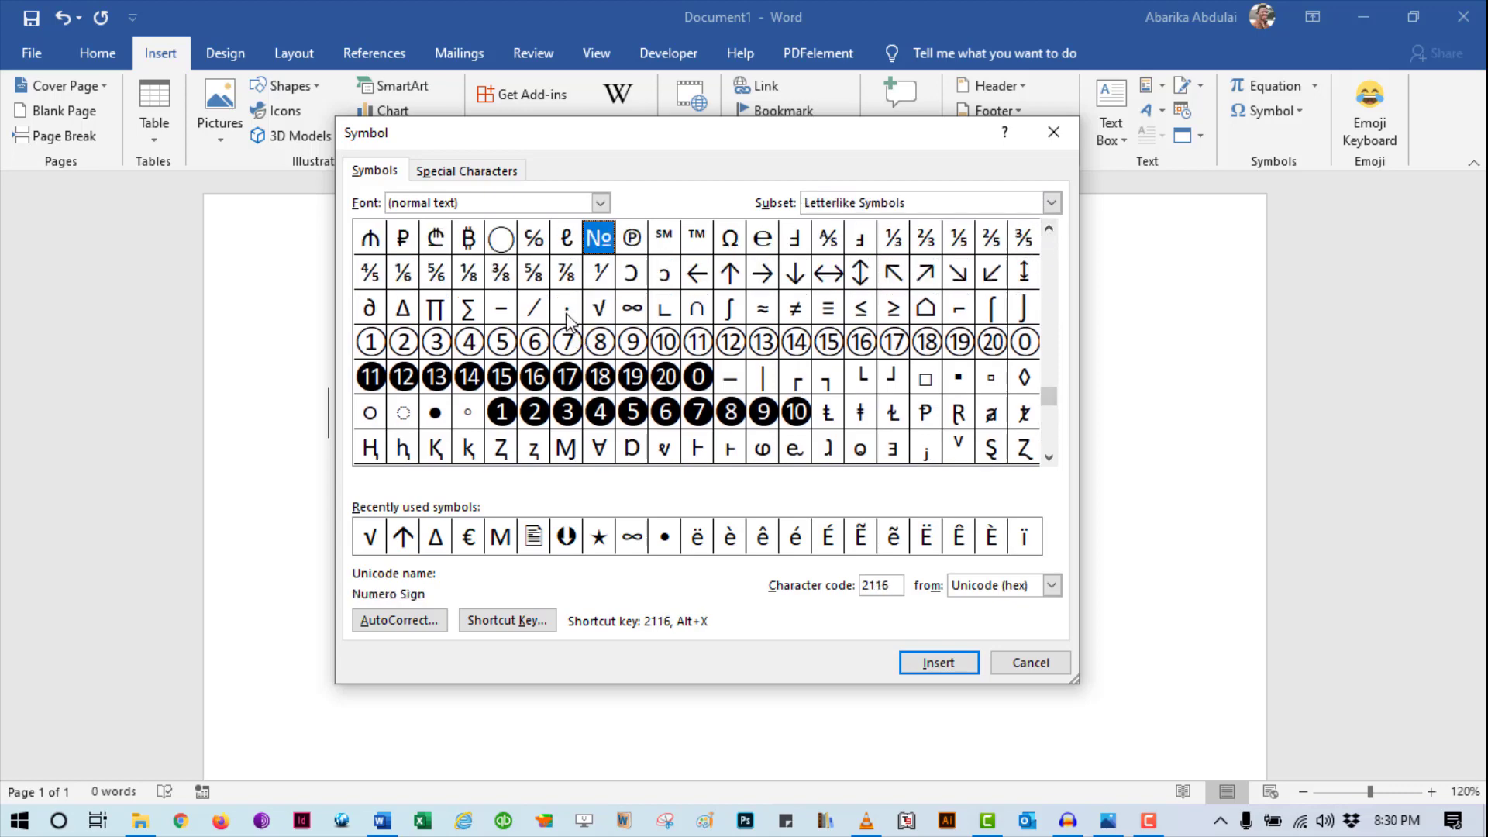
{"action": "left_click", "coordinate": [596, 310]}
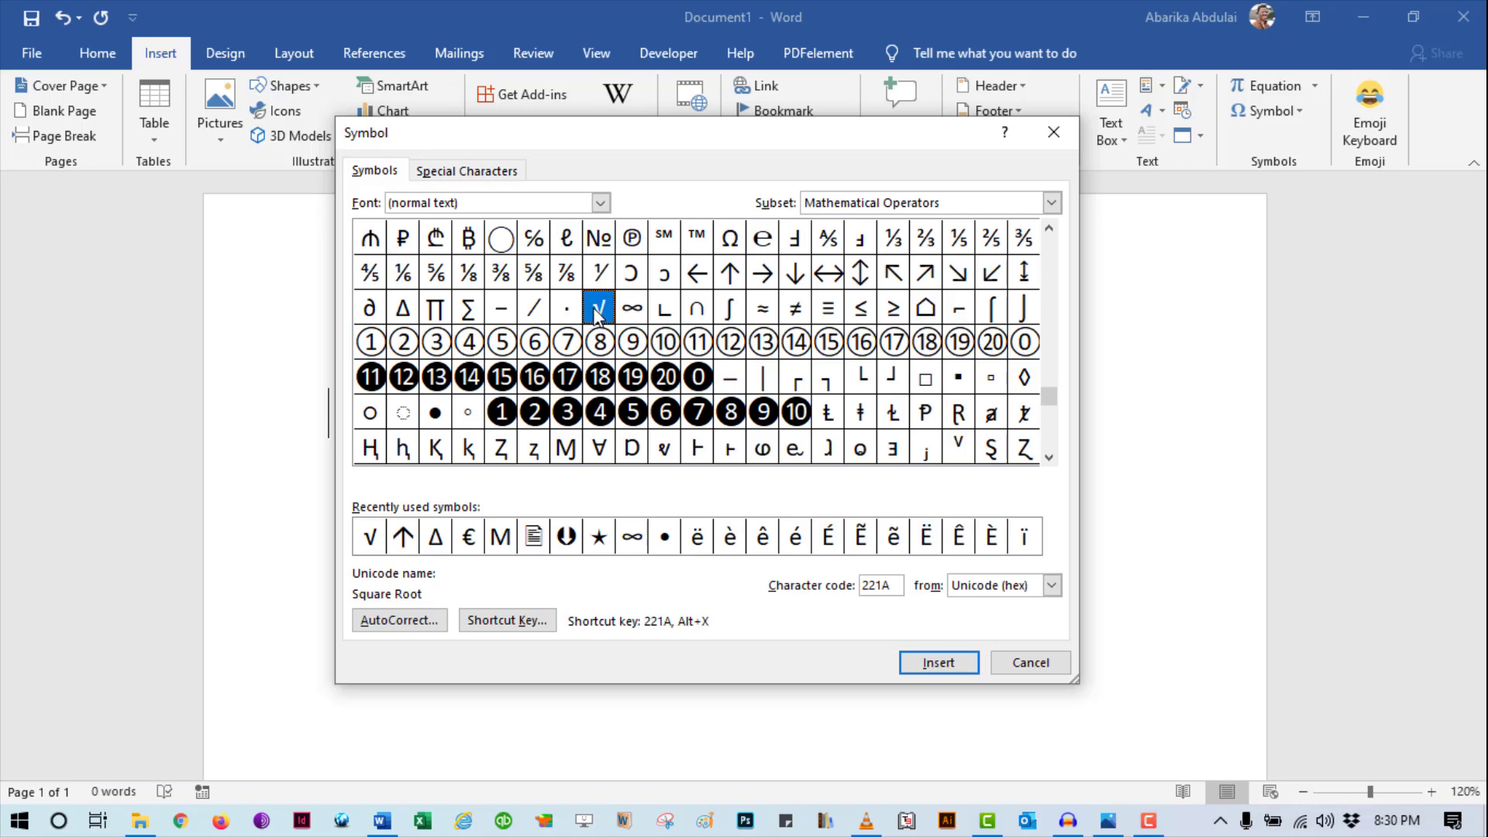
{"action": "left_click_drag", "start_coordinate": [521, 138], "coordinate": [672, 131]}
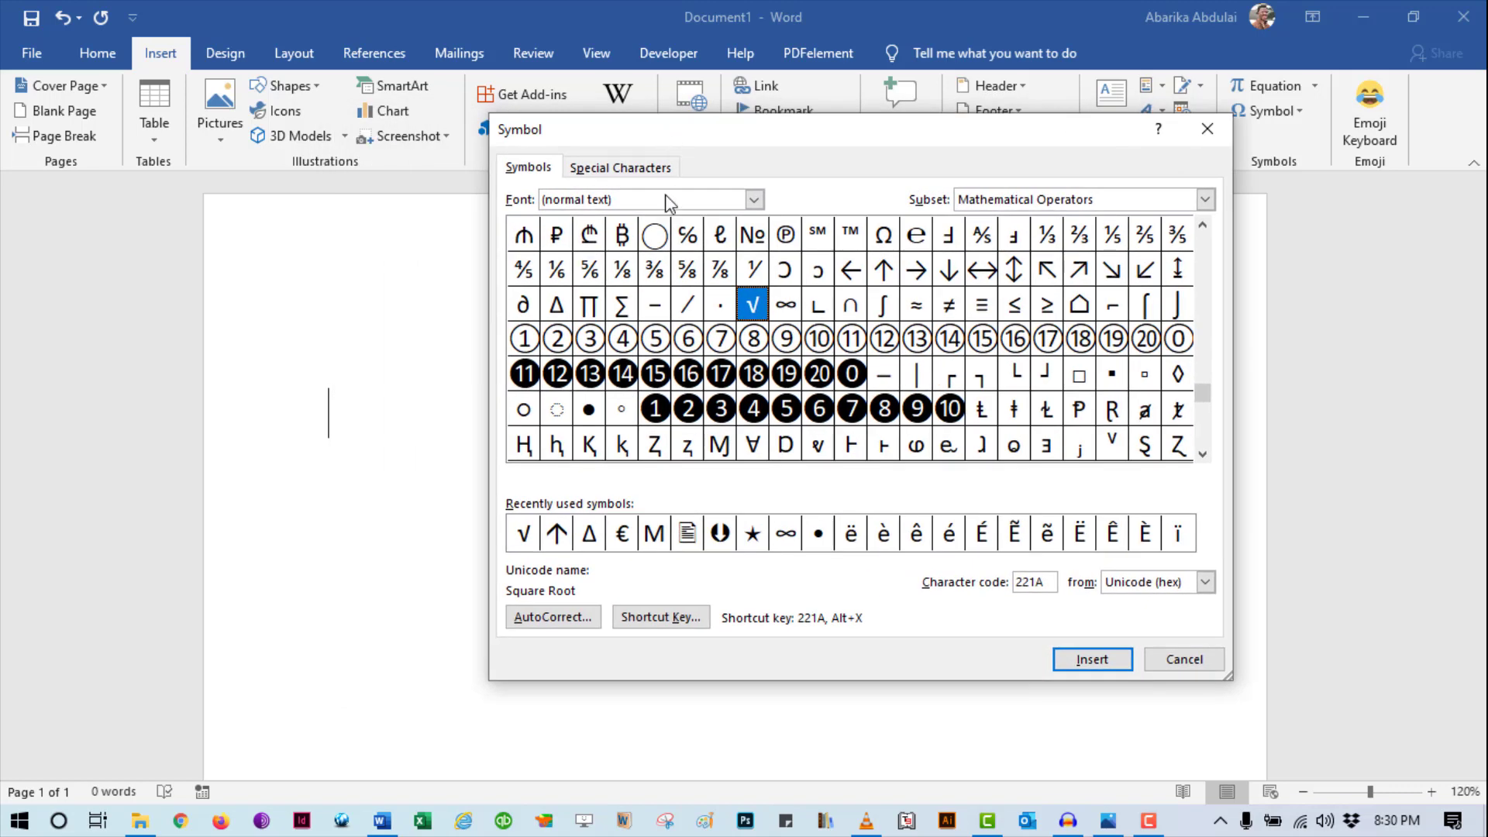
{"action": "double_click", "coordinate": [752, 312]}
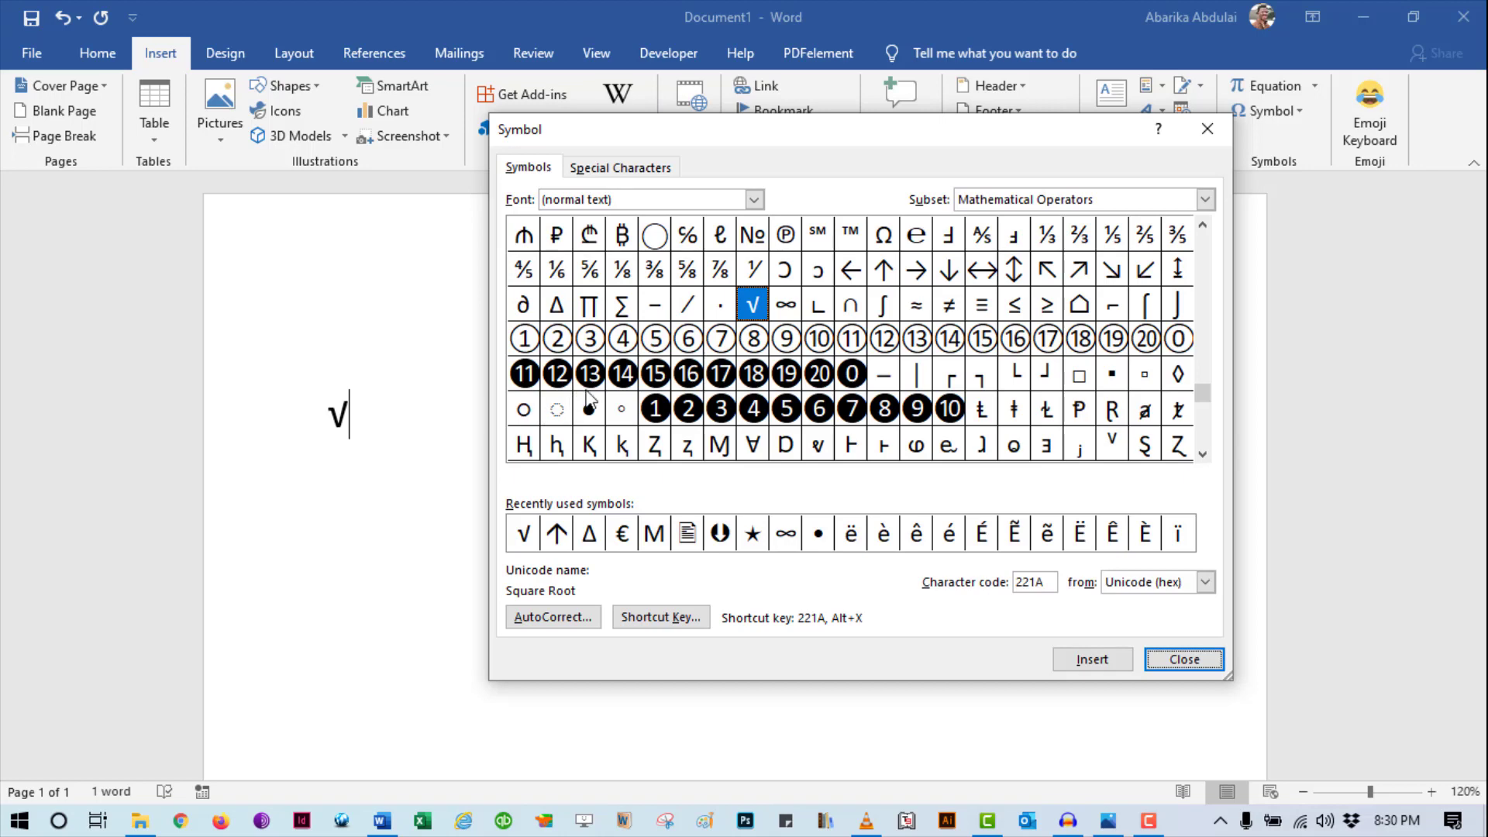
{"action": "left_click", "coordinate": [756, 307]}
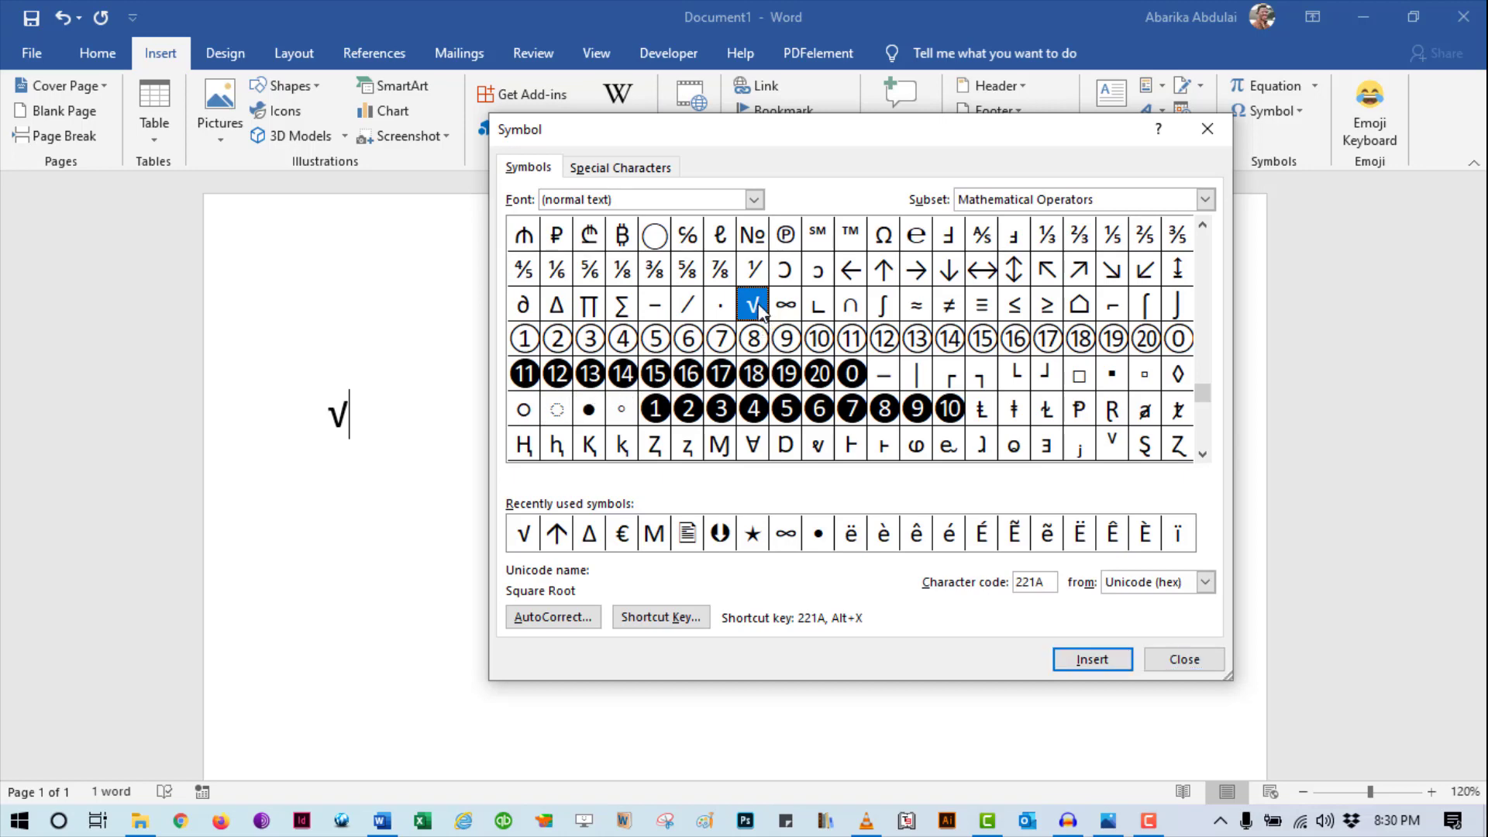
{"action": "left_click", "coordinate": [1080, 665]}
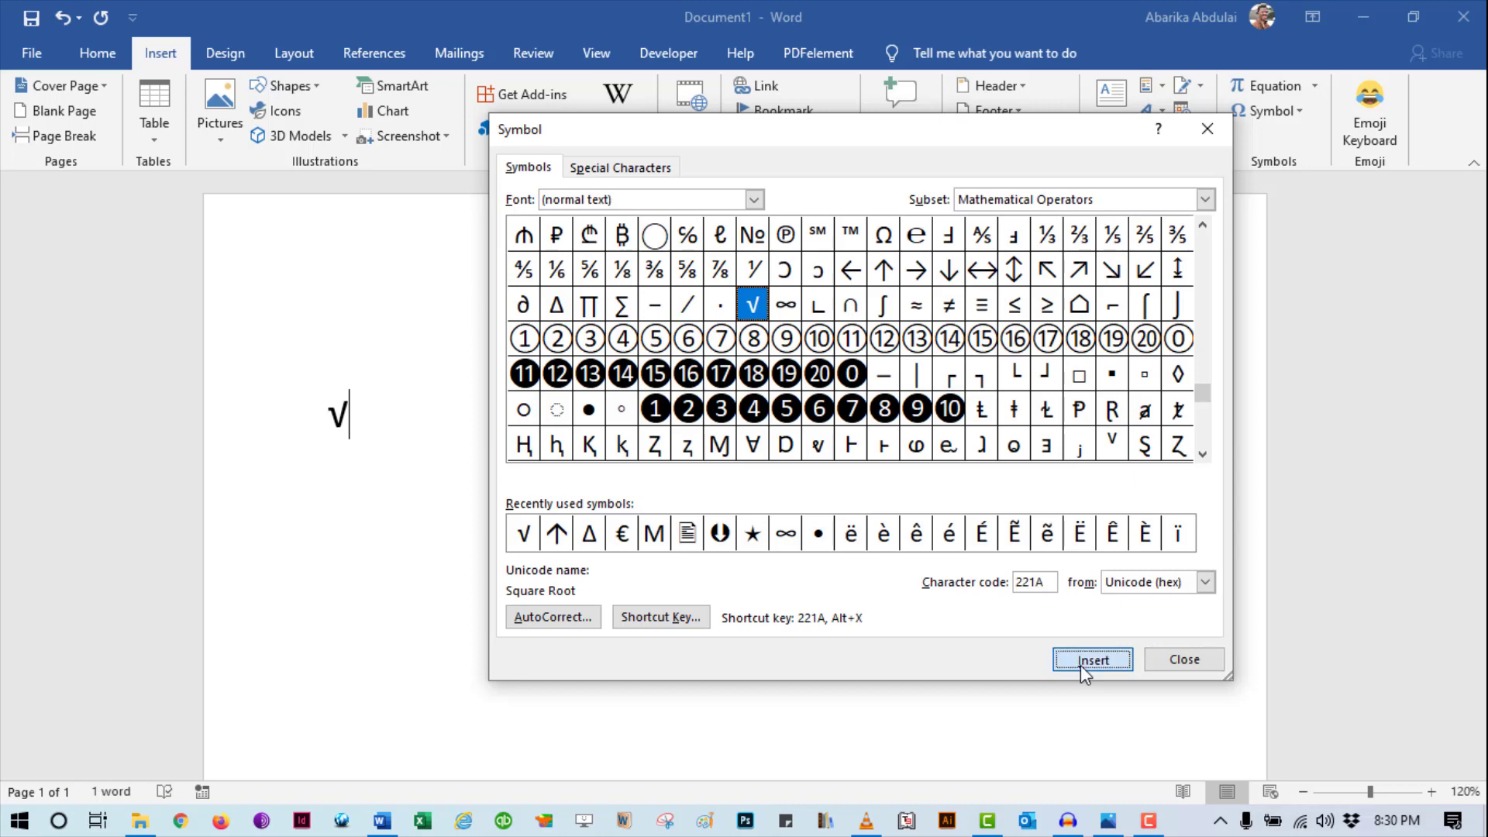